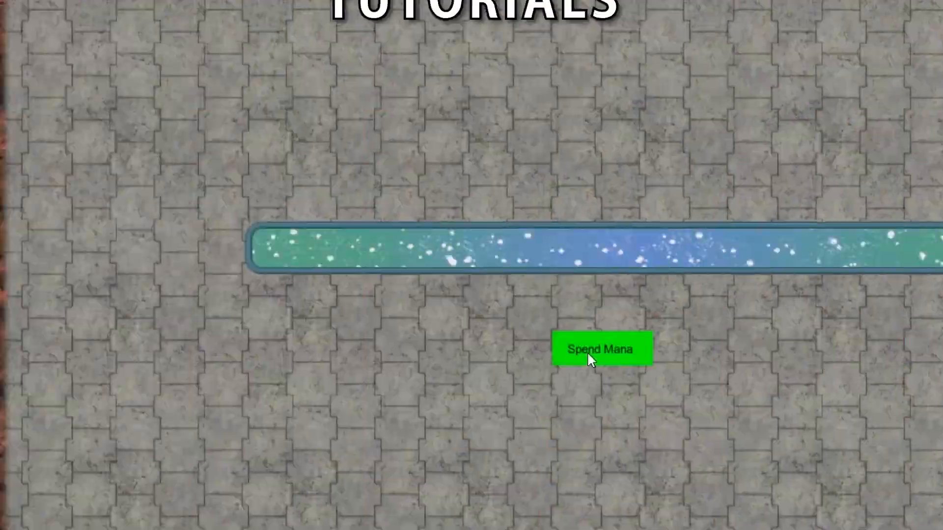
{"action": "left_click", "coordinate": [589, 350]}
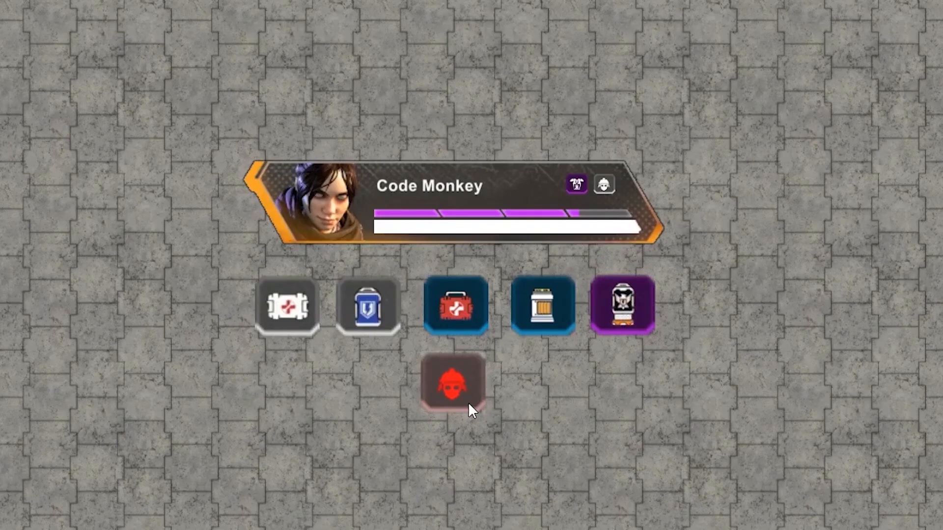
{"action": "left_click", "coordinate": [468, 402]}
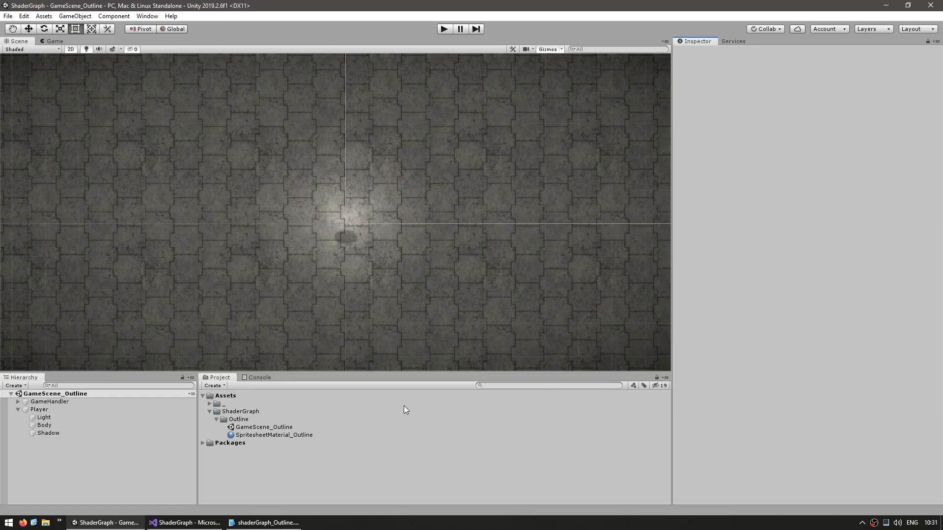
Step: Create a 2D Renderer Sprite Lit shader graph named Outline in the Outline folder
{"action": "right_click", "coordinate": [234, 419]}
{"action": "mouse_move", "coordinate": [294, 179]}
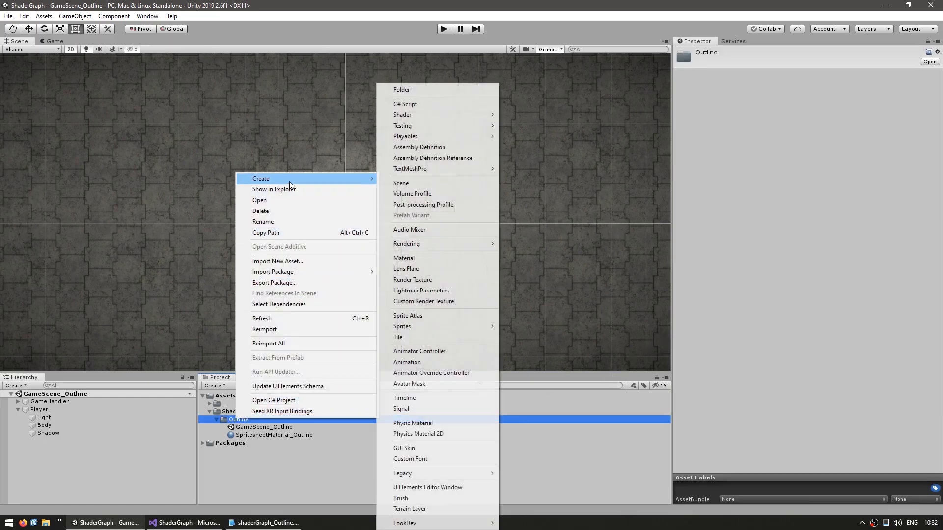
{"action": "mouse_move", "coordinate": [432, 115]}
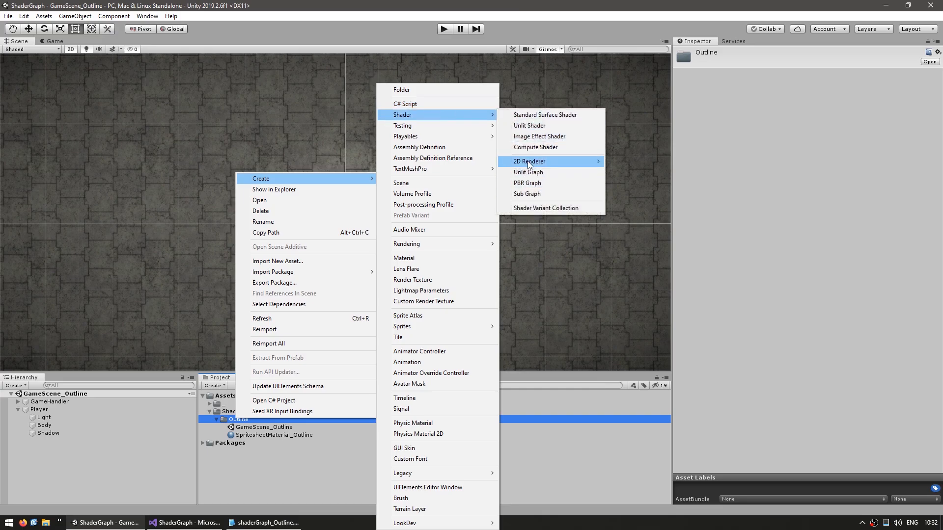
{"action": "mouse_move", "coordinate": [531, 163]}
{"action": "left_click", "coordinate": [659, 164]}
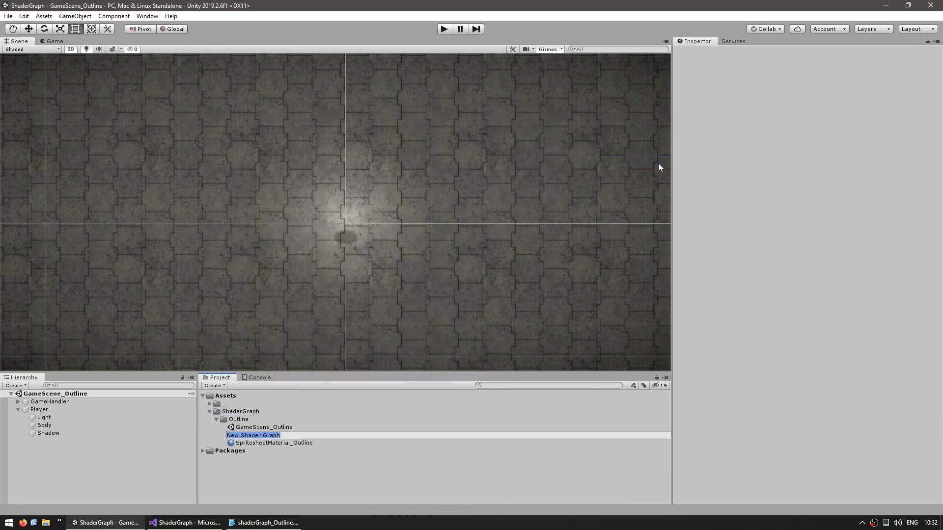
{"action": "type", "text": "Outline"}
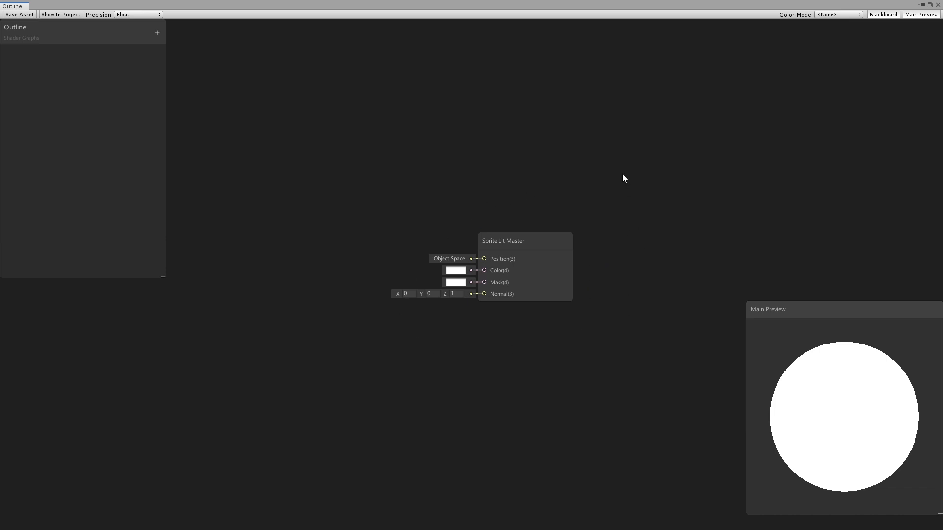
Step: Add a Texture2D property named MainTex with the reference _MainTex and SwordTwoHandedBack as its default texture
{"action": "left_click", "coordinate": [157, 33]}
{"action": "left_click", "coordinate": [202, 90]}
{"action": "type", "text": "MainTex"}
{"action": "left_click", "coordinate": [127, 74]}
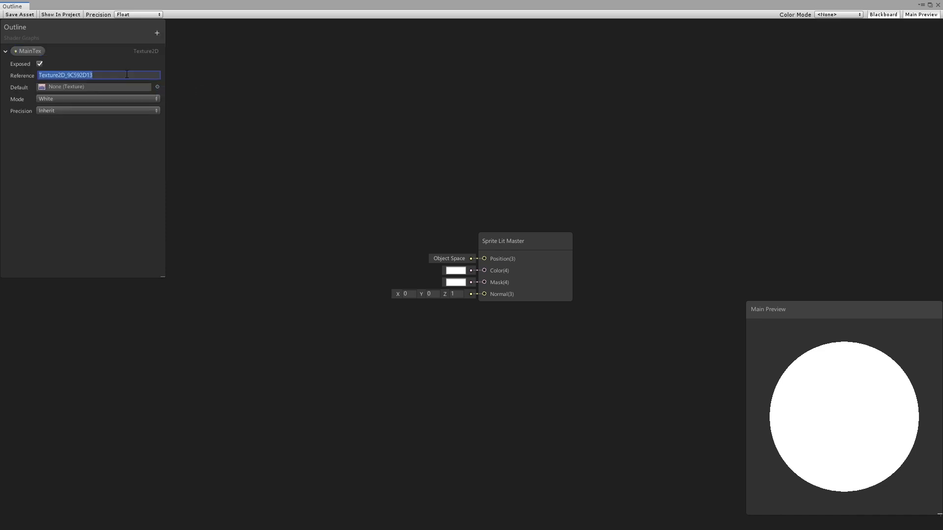
{"action": "type", "text": "_MainTex"}
{"action": "left_click", "coordinate": [143, 190]}
{"action": "left_click", "coordinate": [157, 87]}
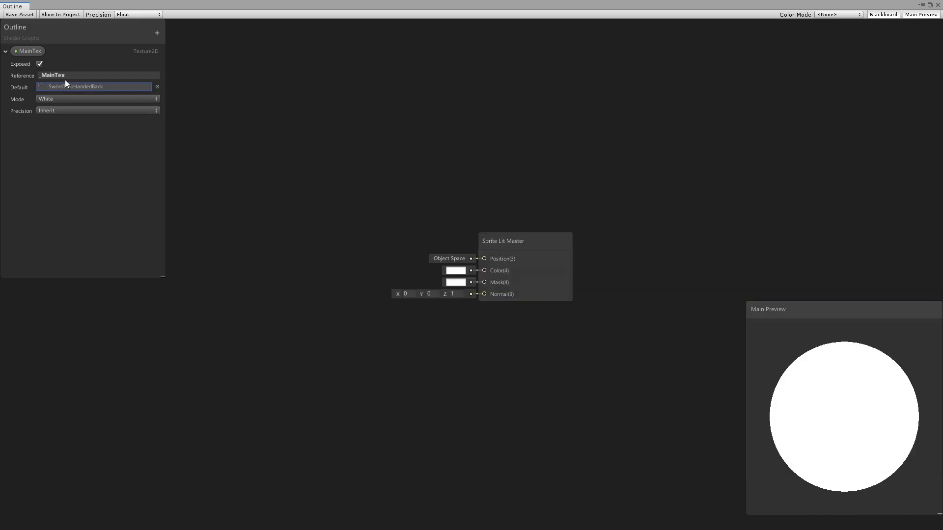
Step: Sample the MainTex property with a Sample Texture 2D node and feed its RGBA output into the Sprite Lit Master's Color
{"action": "left_click_drag", "start_coordinate": [31, 51], "coordinate": [549, 290]}
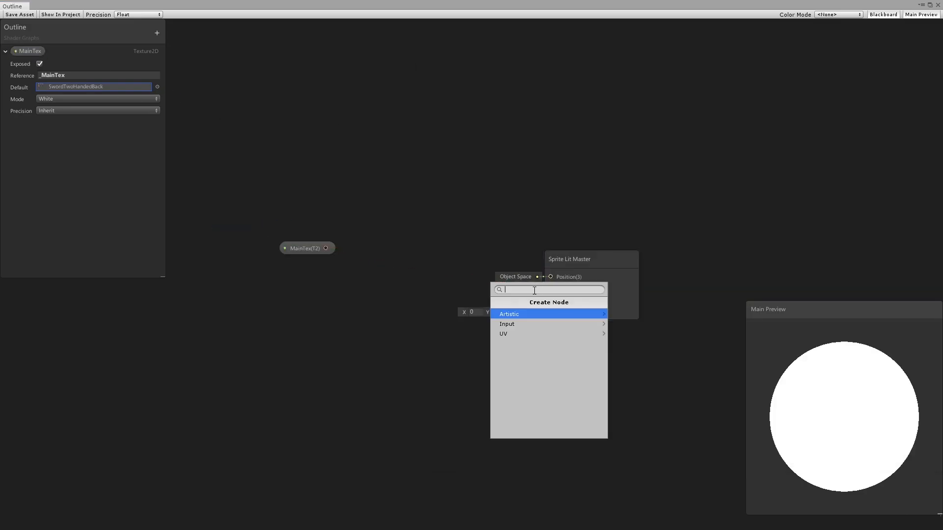
{"action": "left_click", "coordinate": [400, 288]}
{"action": "key", "text": "space"}
{"action": "type", "text": "sample"}
{"action": "left_click", "coordinate": [401, 264]}
{"action": "left_click_drag", "start_coordinate": [439, 248], "coordinate": [357, 234]}
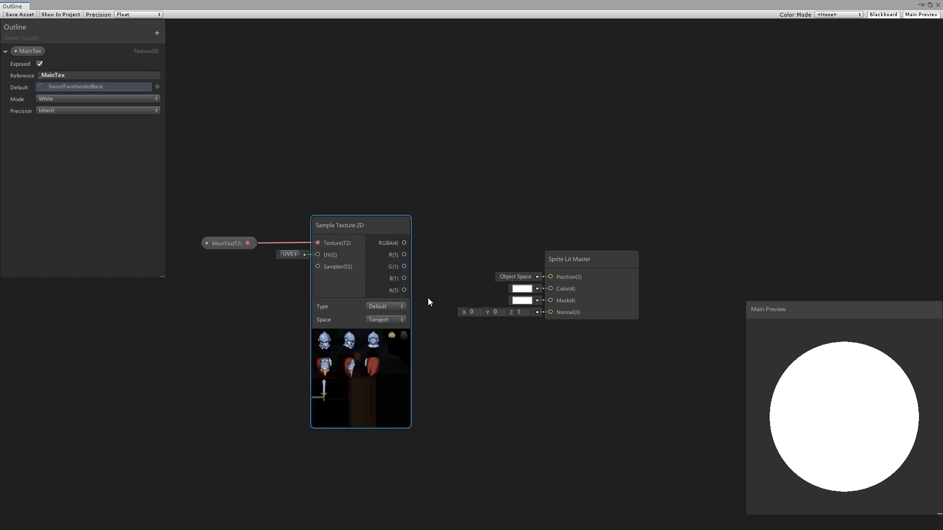
{"action": "left_click_drag", "start_coordinate": [402, 244], "coordinate": [553, 287]}
Step: Change the main preview mesh to a flat quad and save the shader asset
{"action": "left_click", "coordinate": [615, 428]}
{"action": "right_click", "coordinate": [839, 372]}
{"action": "left_click", "coordinate": [861, 424]}
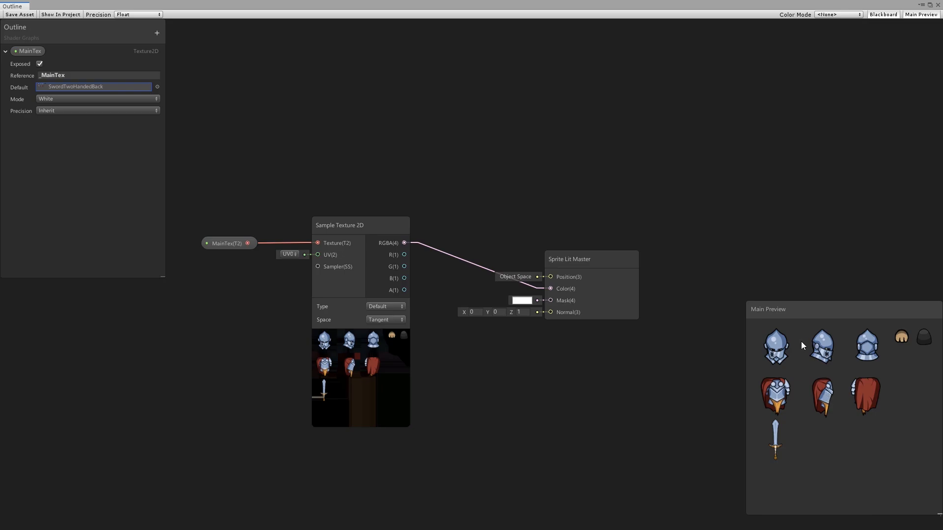
{"action": "left_click", "coordinate": [18, 14]}
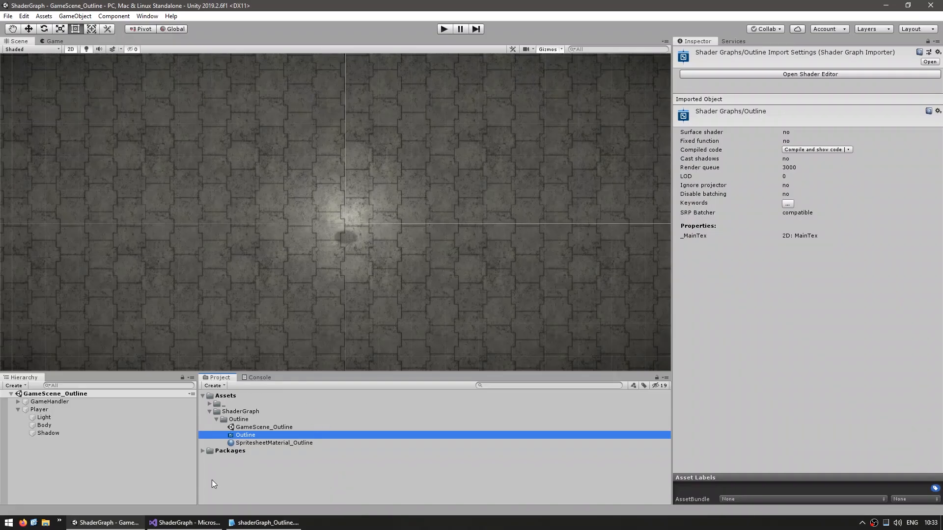
Step: Assign the Shader Graphs/Outline shader to the SpritesheetMaterial_Outline material
{"action": "left_click", "coordinate": [270, 443]}
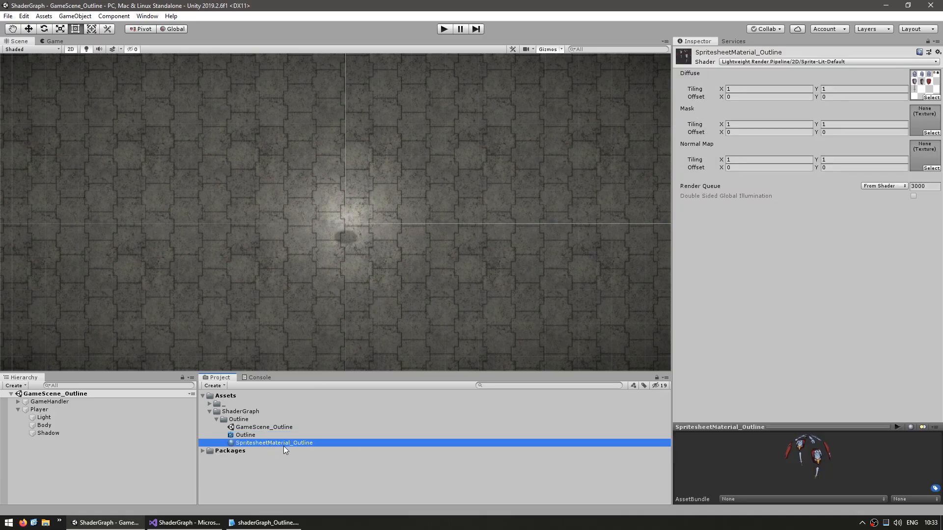
{"action": "left_click", "coordinate": [730, 61]}
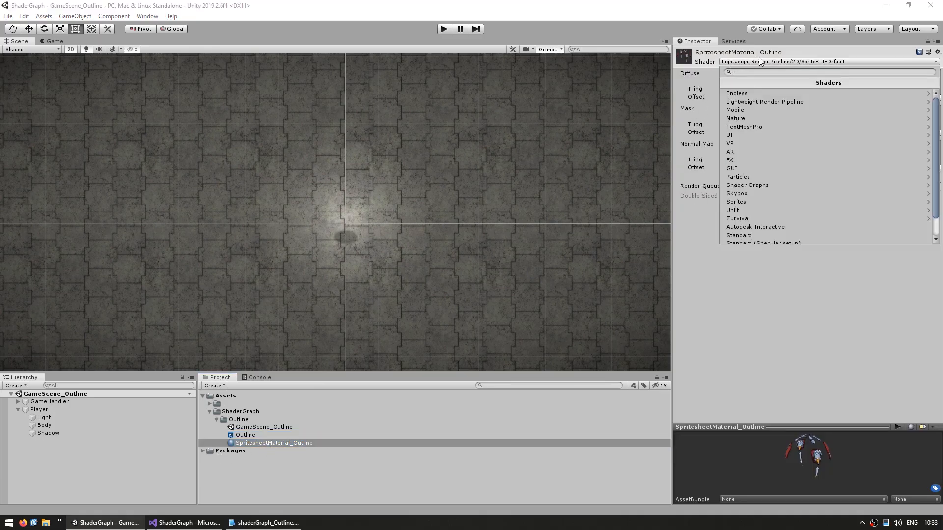
{"action": "left_click", "coordinate": [749, 187]}
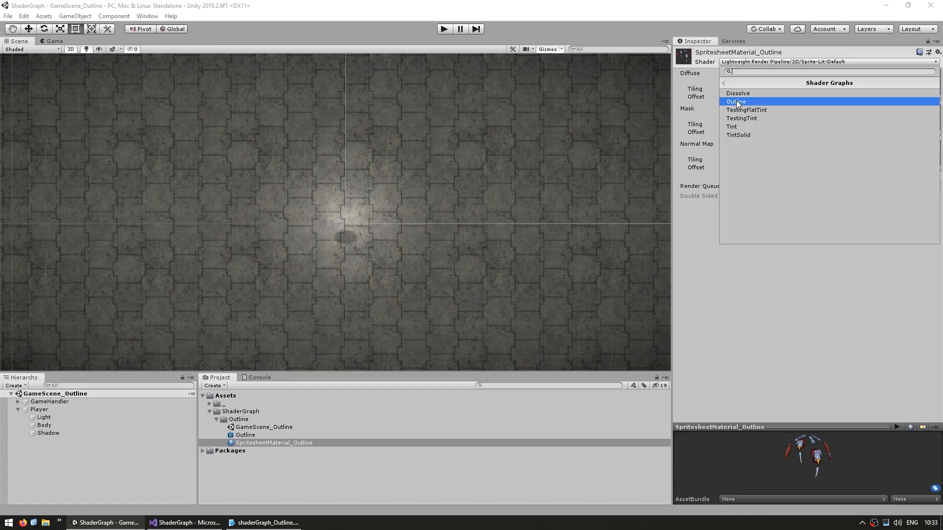
{"action": "left_click", "coordinate": [735, 100]}
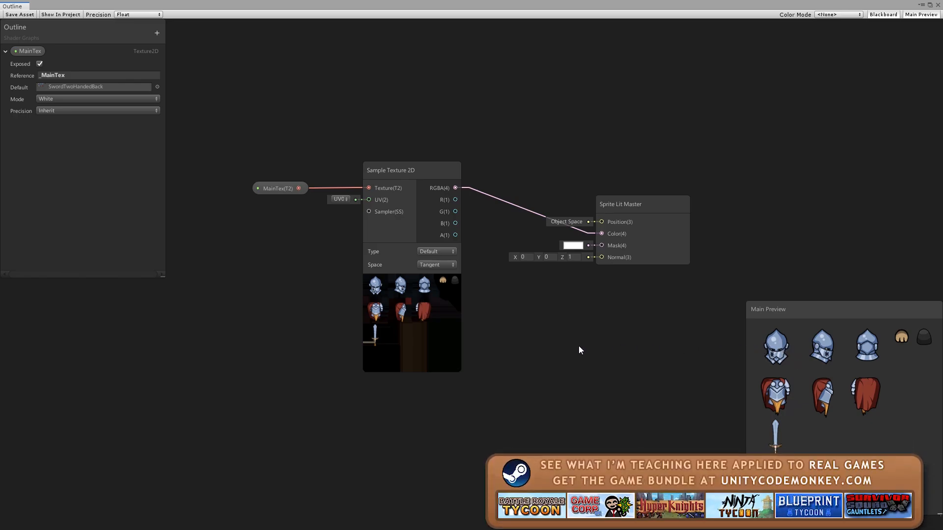
Step: Add a Tiling And Offset node to the Outline graph and place it beside the Sample Texture 2D node
{"action": "middle_click_drag", "start_coordinate": [185, 314], "coordinate": [360, 328]}
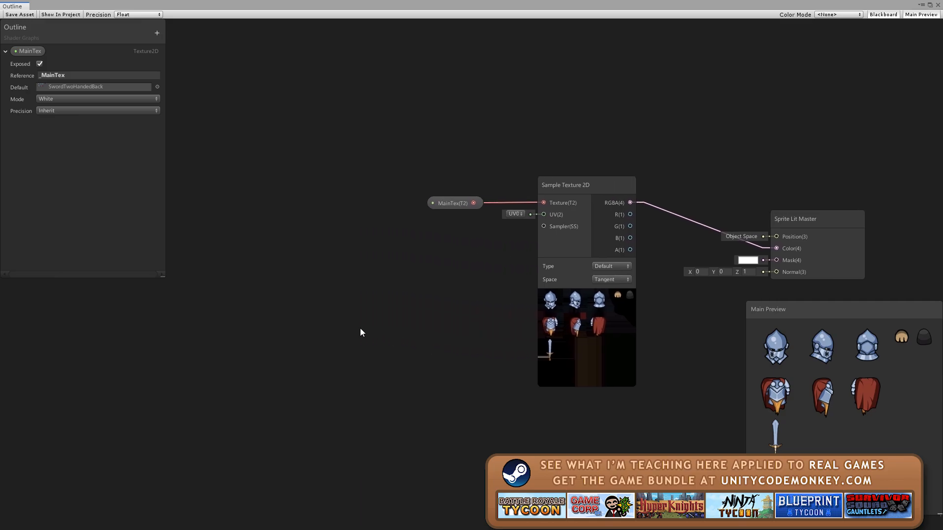
{"action": "key", "text": "space"}
{"action": "type", "text": "tiling"}
{"action": "key", "text": "Return"}
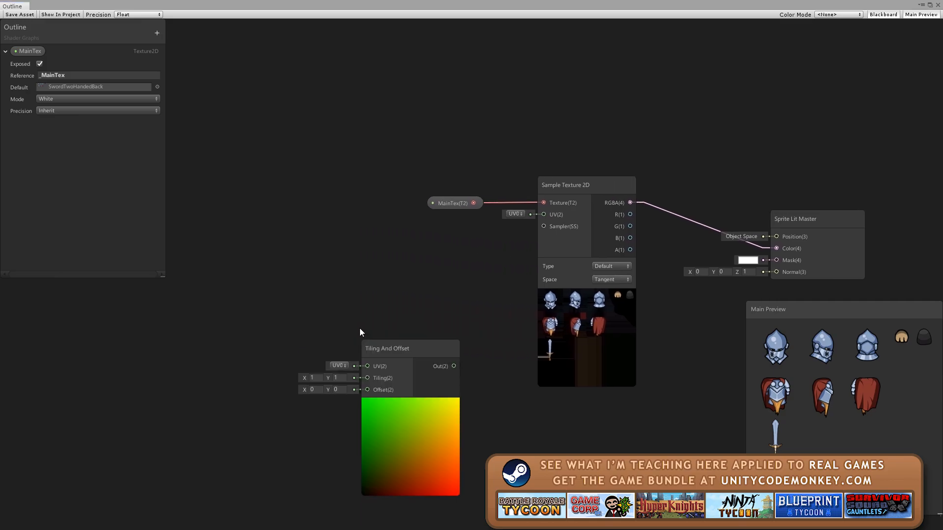
{"action": "left_click_drag", "start_coordinate": [397, 355], "coordinate": [401, 255]}
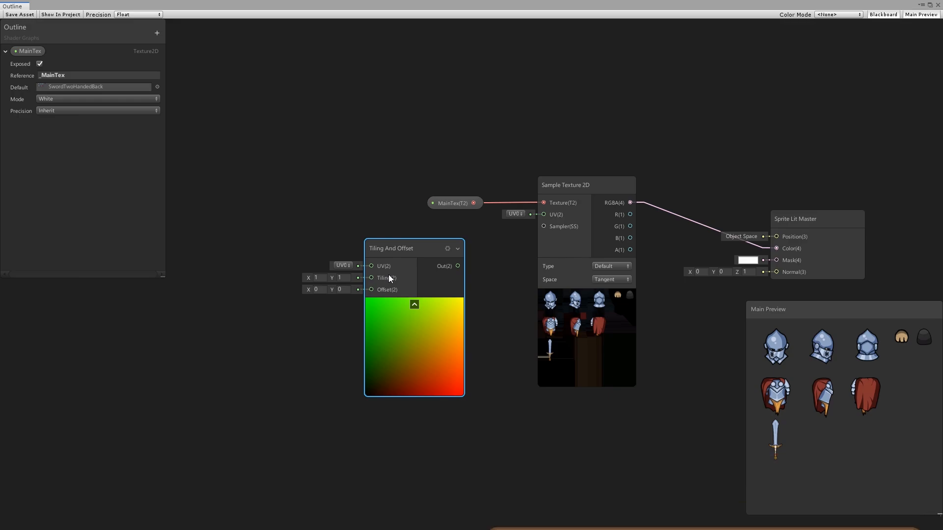
Step: Set the Tiling And Offset node's X tiling to 2 and connect its output to the Sample Texture 2D's UV input
{"action": "left_click", "coordinate": [319, 277]}
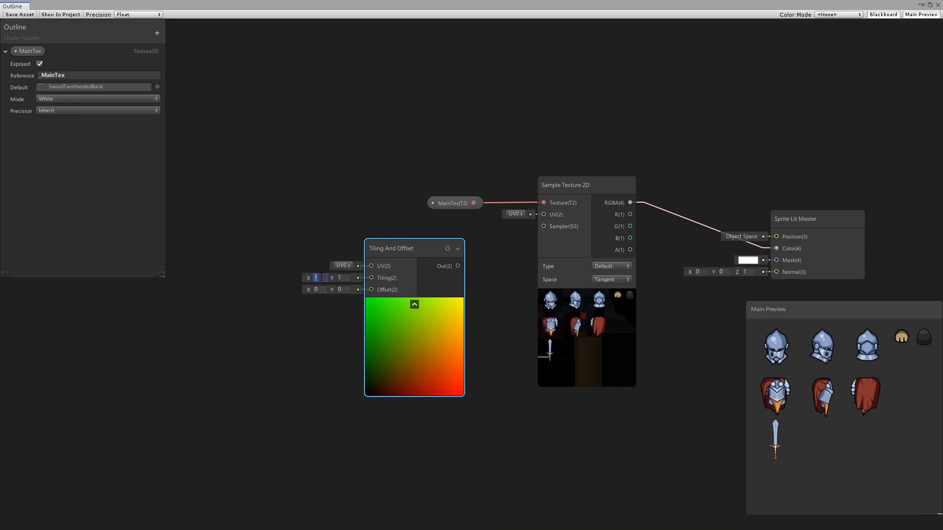
{"action": "type", "text": "2"}
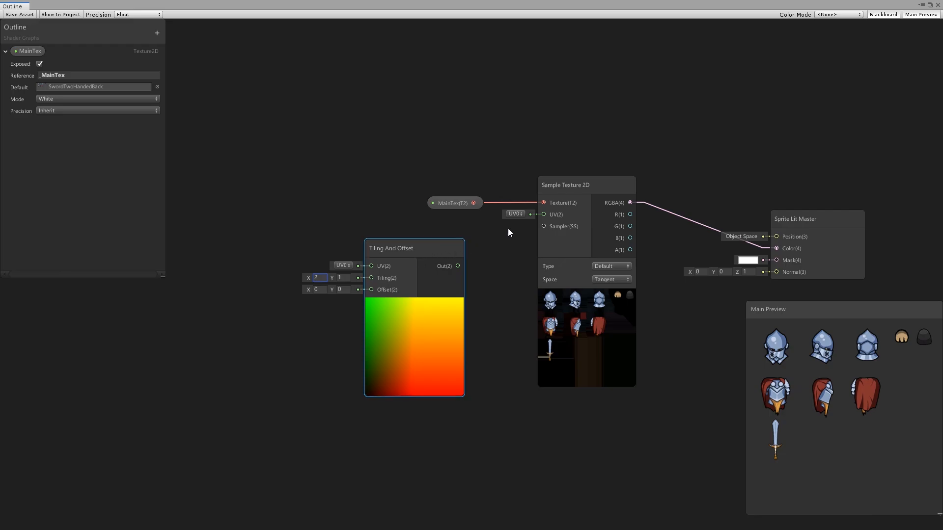
{"action": "left_click_drag", "start_coordinate": [457, 266], "coordinate": [531, 218]}
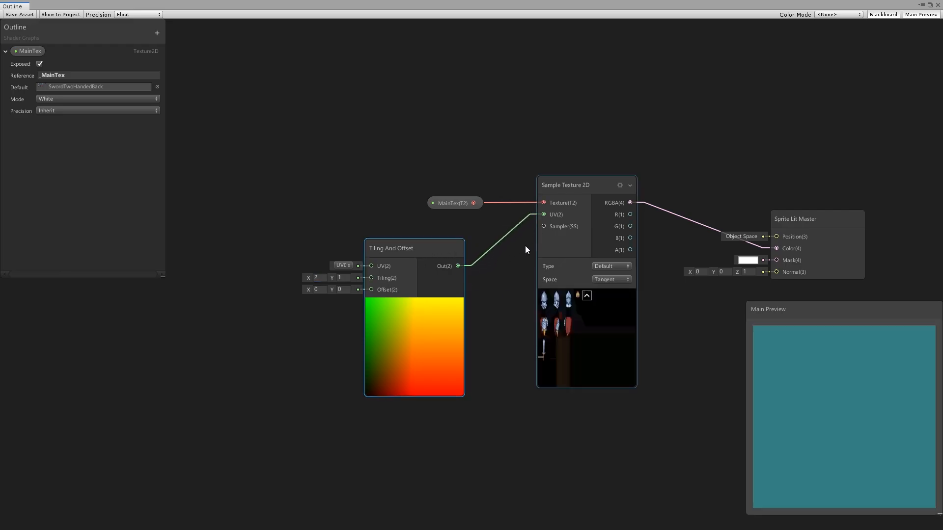
{"action": "middle_click_drag", "start_coordinate": [500, 327], "coordinate": [424, 323]}
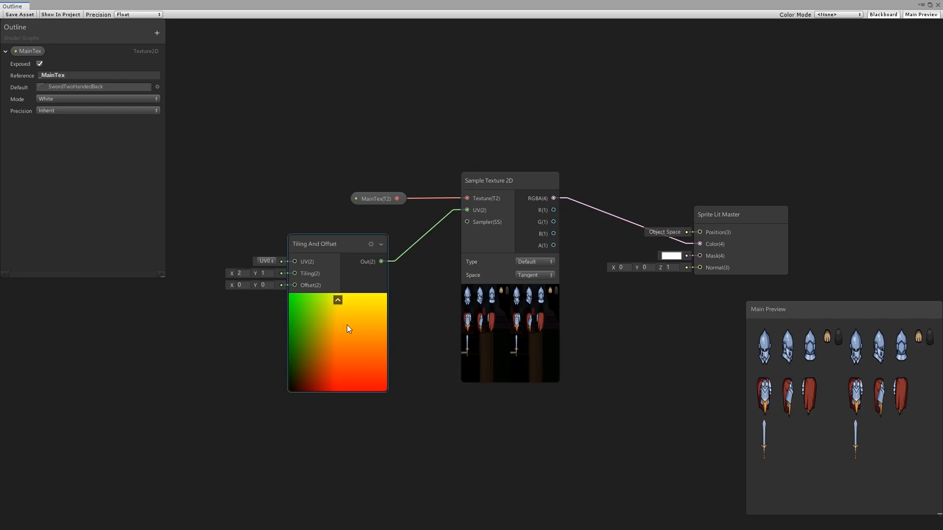
Step: Try an X tiling of 0.9, and set both the X and Y tiling to 0.8
{"action": "left_click", "coordinate": [250, 273]}
{"action": "type", "text": "1"}
{"action": "key", "text": "BackSpace"}
{"action": "type", "text": ".9"}
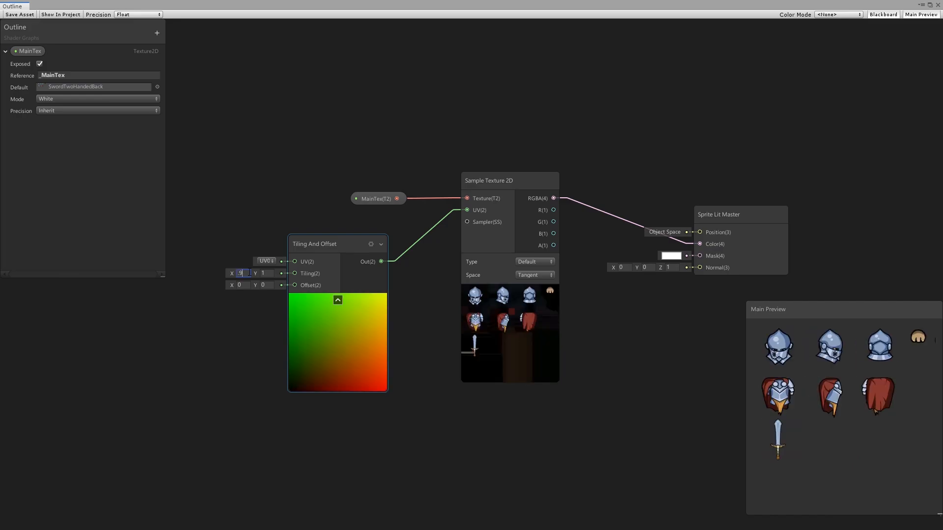
{"action": "left_click", "coordinate": [524, 367]}
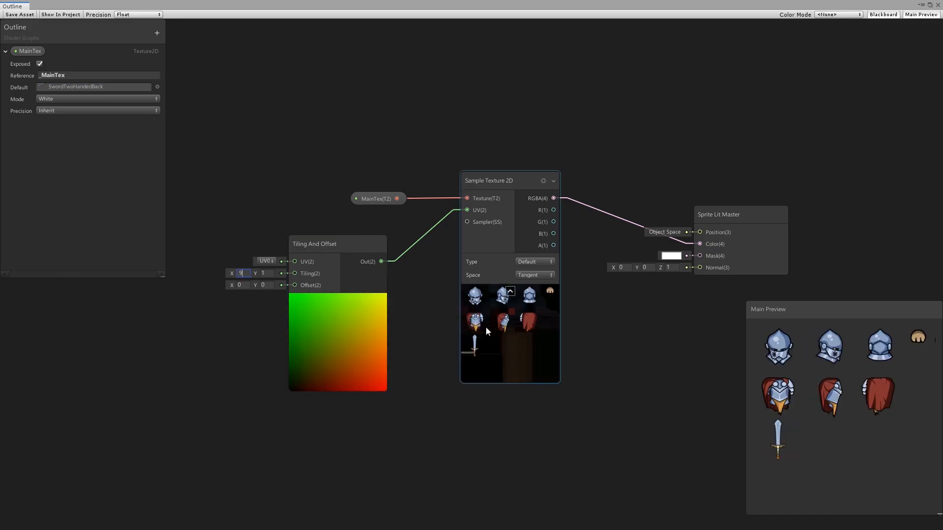
{"action": "key", "text": "BackSpace"}
{"action": "type", "text": "8"}
{"action": "key", "text": "Tab"}
{"action": "type", "text": ".8"}
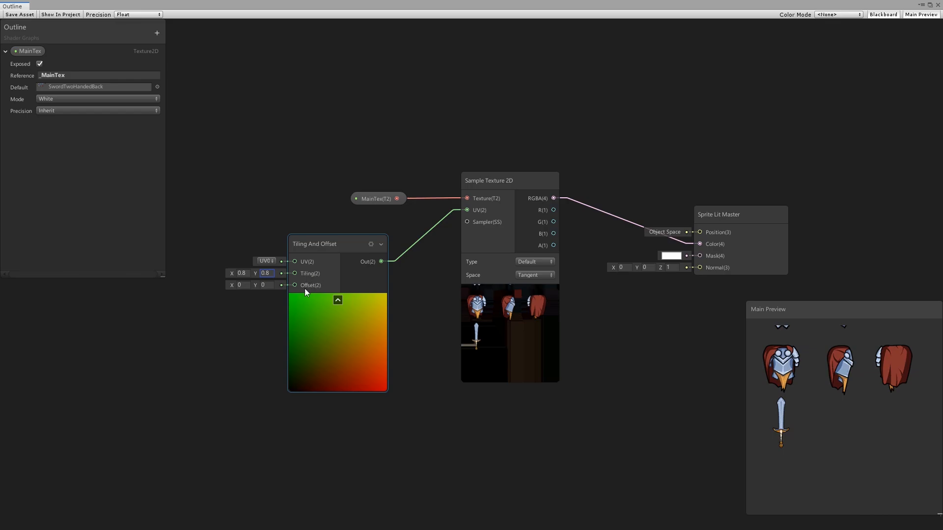
Step: Reset the Tiling And Offset node's X and Y tiling to 1
{"action": "left_click", "coordinate": [246, 274]}
{"action": "type", "text": "1"}
{"action": "key", "text": "Tab"}
{"action": "type", "text": "1"}
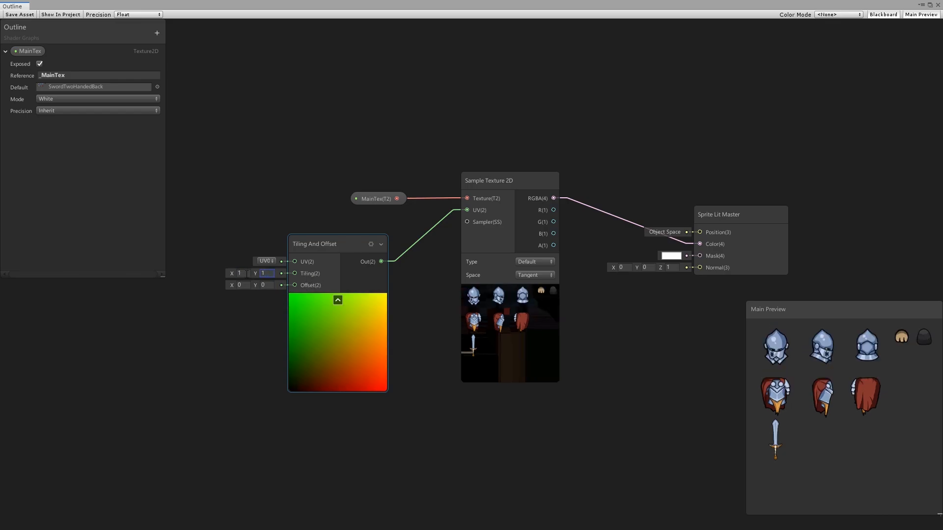
Step: Shift the X offset to -0.27 and remove the connection from Tiling And Offset to the texture sampler's UV input
{"action": "left_click_drag", "start_coordinate": [232, 287], "coordinate": [227, 285]}
{"action": "left_click", "coordinate": [497, 269]}
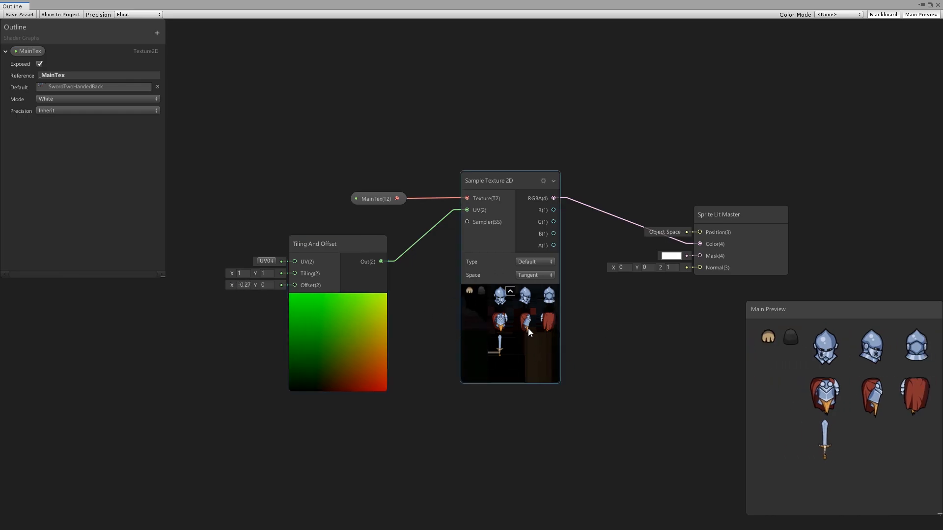
{"action": "left_click", "coordinate": [446, 214]}
{"action": "key", "text": "Delete"}
Step: Duplicate the MainTex and Sample Texture 2D nodes and arrange the copies below the originals, beside Tiling And Offset
{"action": "middle_click_drag", "start_coordinate": [462, 416], "coordinate": [474, 328]}
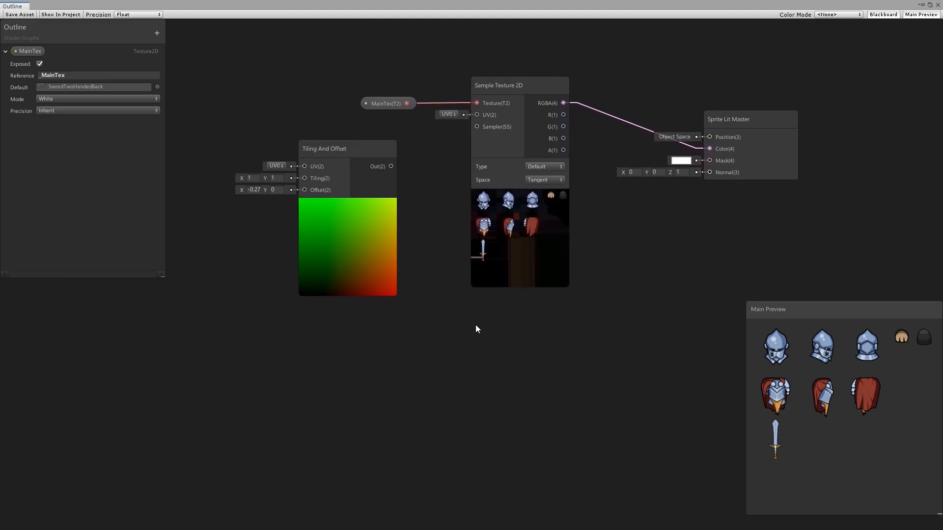
{"action": "left_click_drag", "start_coordinate": [365, 60], "coordinate": [531, 123]}
{"action": "key", "text": "ctrl+d"}
{"action": "left_click_drag", "start_coordinate": [510, 234], "coordinate": [497, 432]}
{"action": "left_click_drag", "start_coordinate": [341, 241], "coordinate": [324, 474]}
{"action": "middle_click_drag", "start_coordinate": [542, 143], "coordinate": [539, 158]}
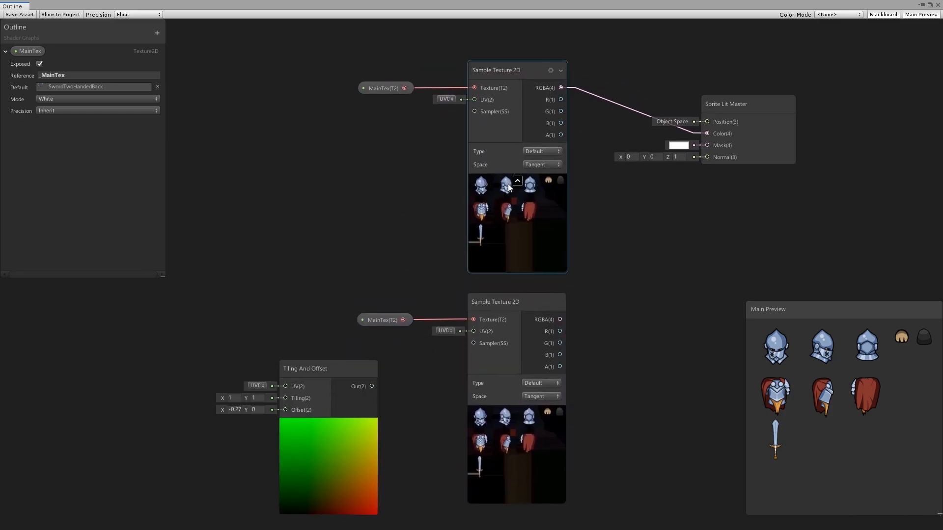
Step: Connect Tiling And Offset to the duplicated Sample Texture 2D's UV input and set its X offset to about 0.03
{"action": "middle_click_drag", "start_coordinate": [350, 282], "coordinate": [332, 205]}
{"action": "left_click_drag", "start_coordinate": [356, 307], "coordinate": [461, 254]}
{"action": "left_click", "coordinate": [219, 331]}
{"action": "type", "text": "0"}
{"action": "left_click_drag", "start_coordinate": [204, 332], "coordinate": [205, 331]}
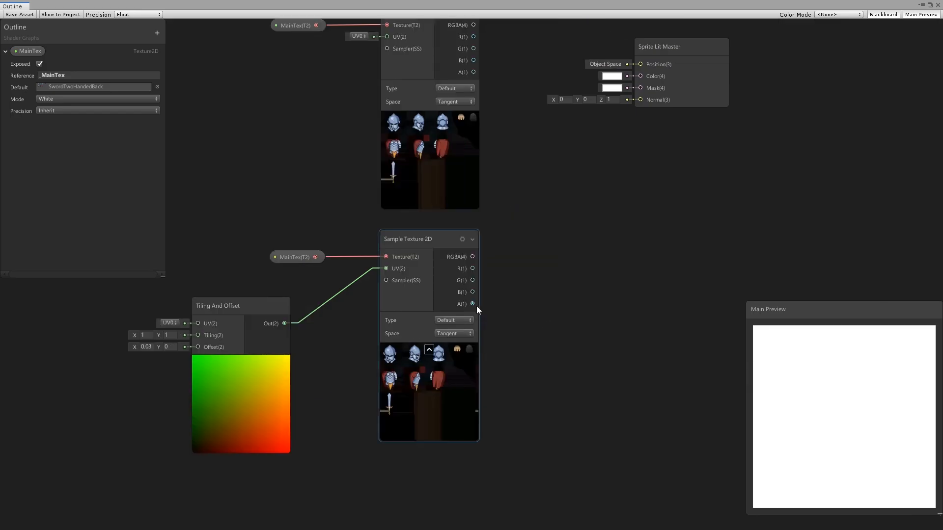
Step: Add a Subtract node with the offset texture's alpha as A and the original texture's alpha as B
{"action": "left_click_drag", "start_coordinate": [474, 305], "coordinate": [563, 306]}
{"action": "type", "text": "sub"}
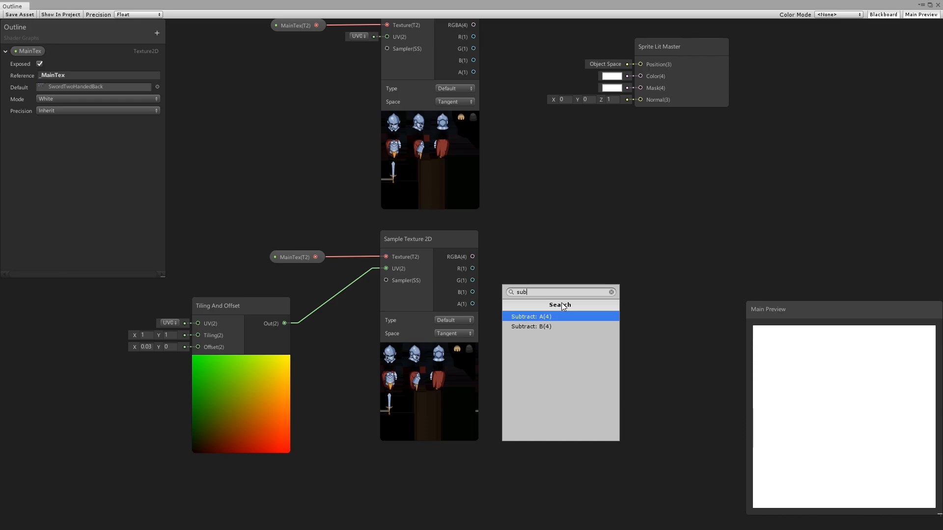
{"action": "key", "text": "Return"}
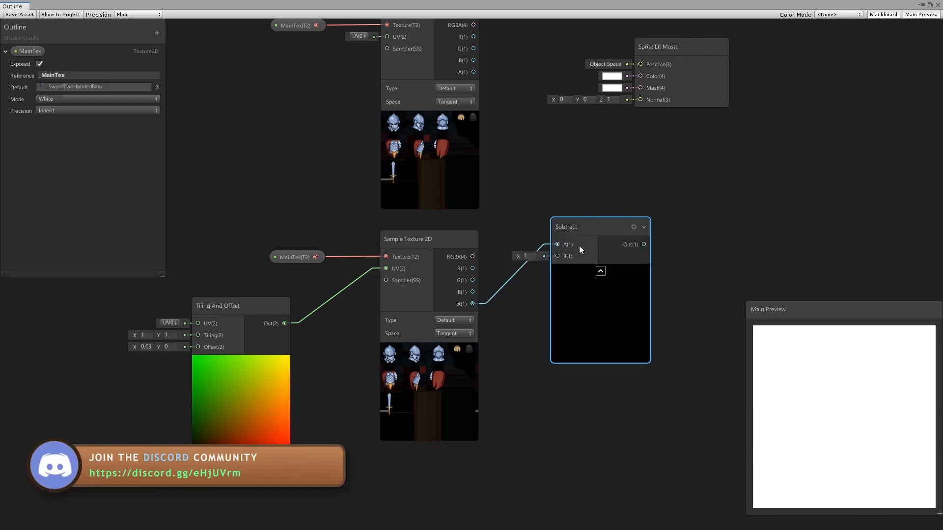
{"action": "left_click_drag", "start_coordinate": [474, 72], "coordinate": [557, 256]}
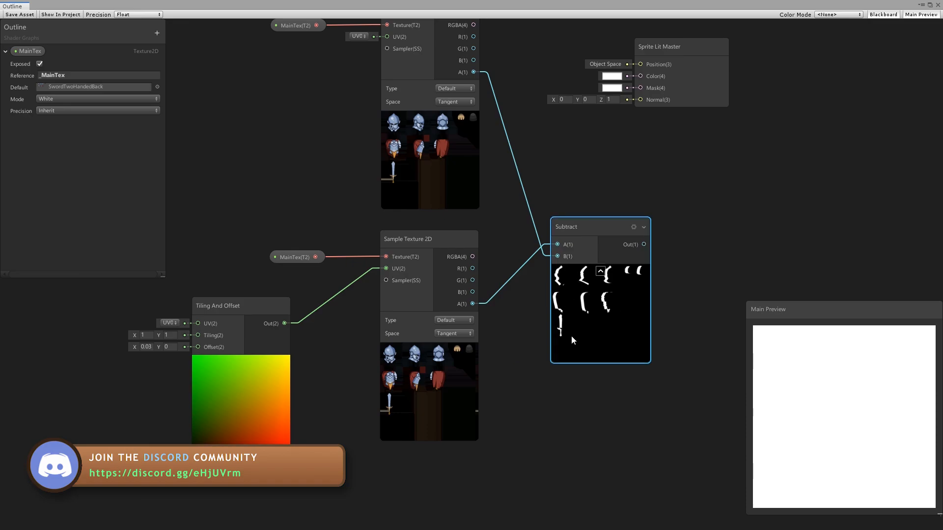
Step: Add a Color property named Outline Color with the reference _OutlineColor
{"action": "middle_click_drag", "start_coordinate": [775, 192], "coordinate": [639, 218]}
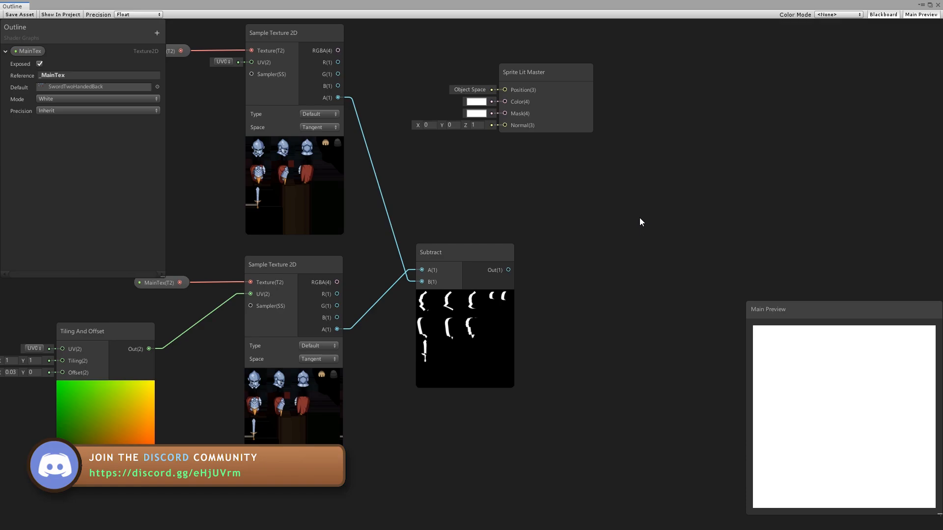
{"action": "left_click", "coordinate": [157, 33]}
{"action": "left_click", "coordinate": [170, 83]}
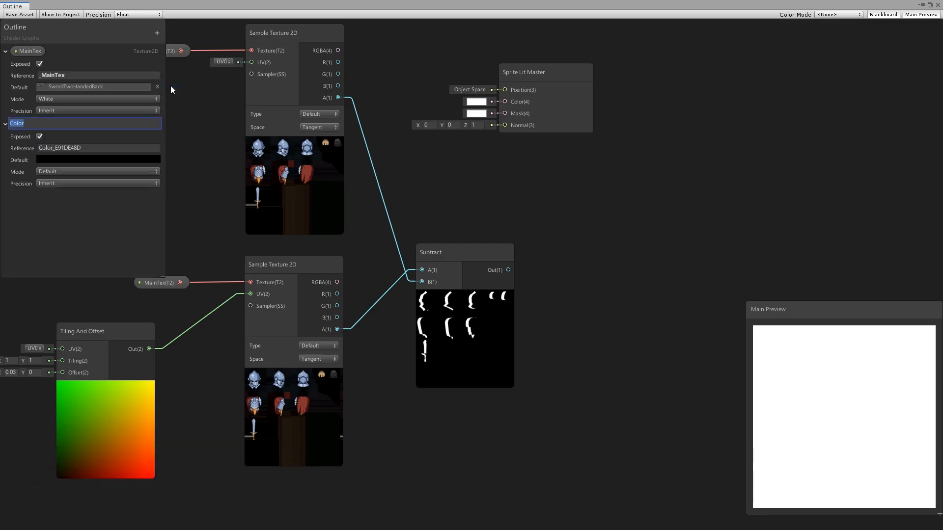
{"action": "type", "text": "Outline Color"}
{"action": "key", "text": "Return"}
{"action": "left_click", "coordinate": [63, 148]}
{"action": "type", "text": "_OutlineColor"}
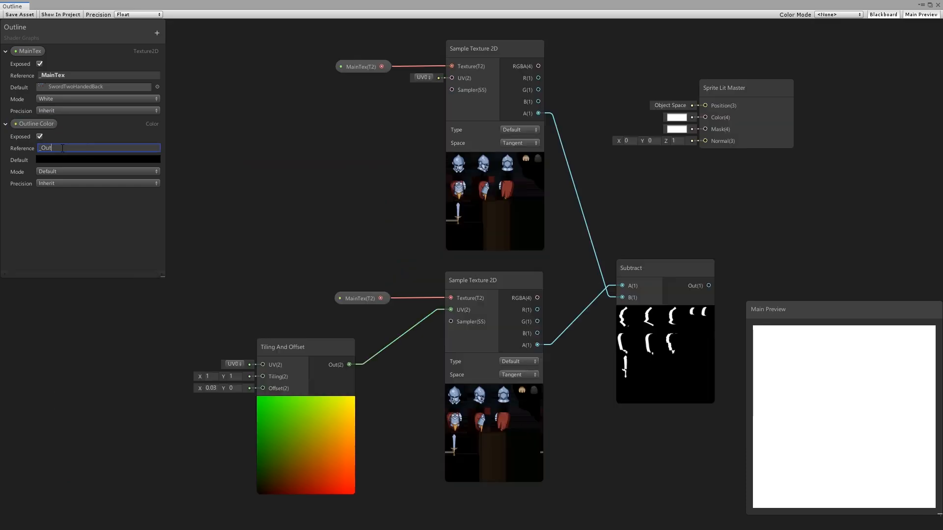
Step: Set the Outline Color property to HDR mode and give it a bright green default color
{"action": "left_click", "coordinate": [59, 171]}
{"action": "left_click", "coordinate": [58, 194]}
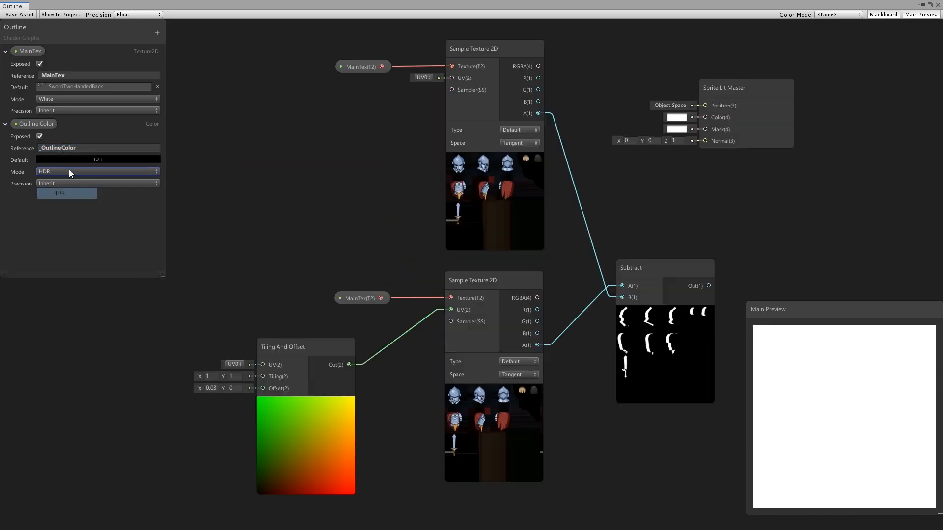
{"action": "left_click", "coordinate": [81, 160]}
{"action": "left_click_drag", "start_coordinate": [656, 195], "coordinate": [790, 173]}
{"action": "left_click", "coordinate": [694, 386]}
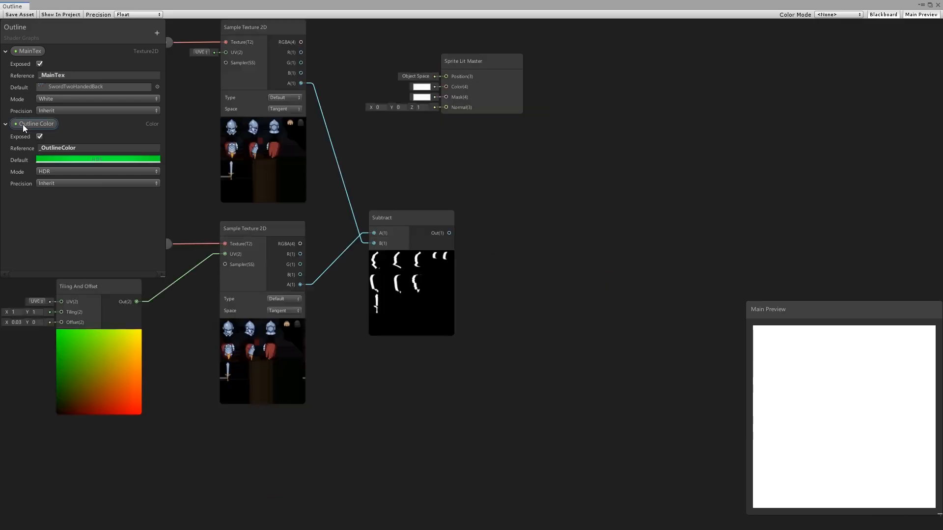
Step: Place Outline Color in the graph and add a Multiply node with the Subtract output as A and Outline Color as B
{"action": "left_click_drag", "start_coordinate": [24, 125], "coordinate": [428, 392]}
{"action": "key", "text": "space"}
{"action": "type", "text": "mul"}
{"action": "key", "text": "Return"}
{"action": "left_click_drag", "start_coordinate": [549, 305], "coordinate": [526, 290]}
{"action": "left_click_drag", "start_coordinate": [476, 396], "coordinate": [493, 321]}
{"action": "left_click_drag", "start_coordinate": [449, 233], "coordinate": [546, 269]}
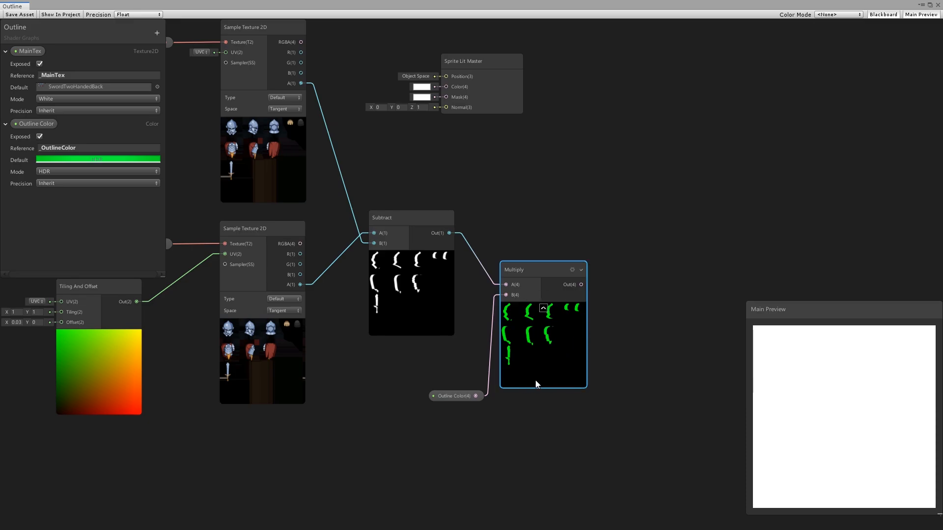
Step: Add an Add node with the original texture's RGBA as A and the Multiply output as B, feeding Sprite Lit Master's Color
{"action": "scroll", "coordinate": [476, 61], "scroll_direction": "down", "scroll_amount": 1}
{"action": "middle_click_drag", "start_coordinate": [475, 61], "coordinate": [426, 153]}
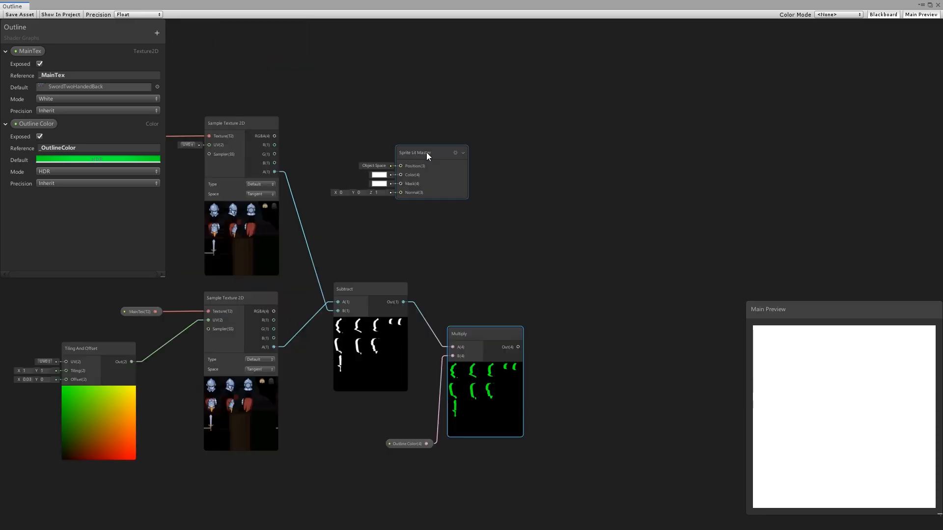
{"action": "left_click_drag", "start_coordinate": [426, 153], "coordinate": [703, 177]}
{"action": "left_click", "coordinate": [503, 229]}
{"action": "key", "text": "space"}
{"action": "type", "text": "add"}
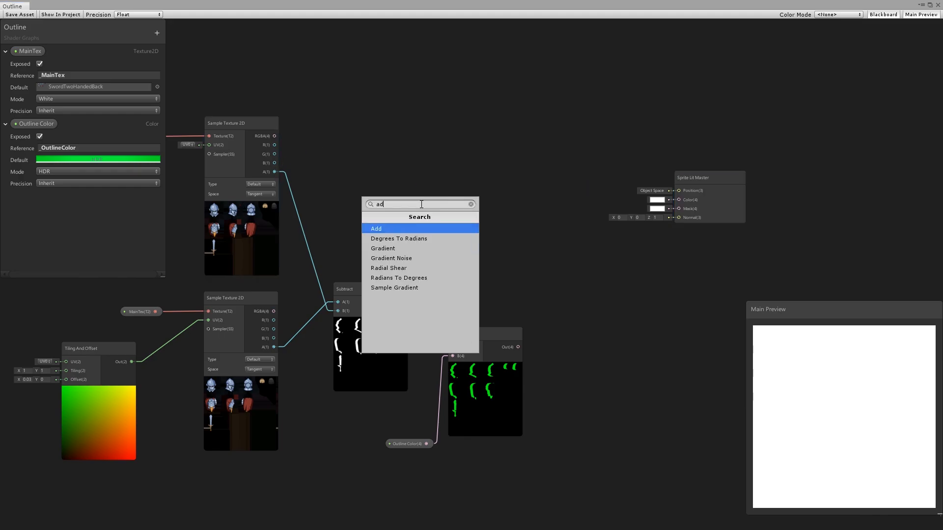
{"action": "key", "text": "Return"}
{"action": "left_click_drag", "start_coordinate": [446, 222], "coordinate": [536, 189]}
{"action": "left_click_drag", "start_coordinate": [518, 348], "coordinate": [518, 211]}
{"action": "left_click_drag", "start_coordinate": [274, 136], "coordinate": [517, 202]}
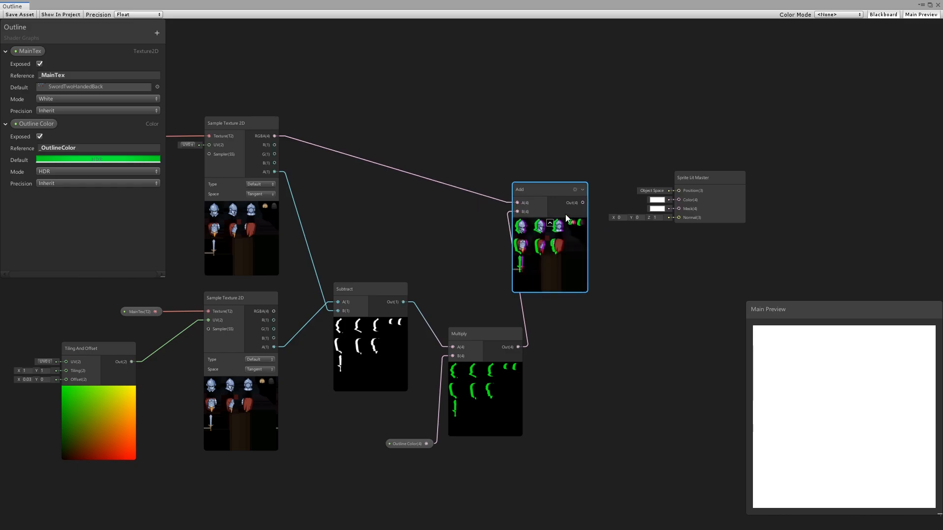
{"action": "left_click_drag", "start_coordinate": [583, 202], "coordinate": [679, 196]}
{"action": "left_click_drag", "start_coordinate": [679, 196], "coordinate": [679, 199]}
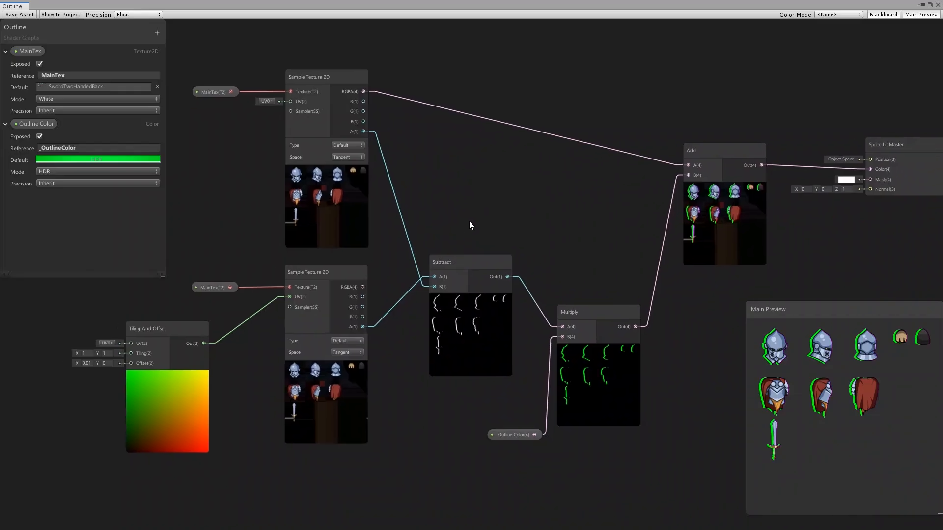
Step: Add a Vector1 property named Outline Thickness with reference _OutlineThickness and default 0.01, and place it beside Tiling And Offset
{"action": "middle_click_drag", "start_coordinate": [469, 222], "coordinate": [570, 216]}
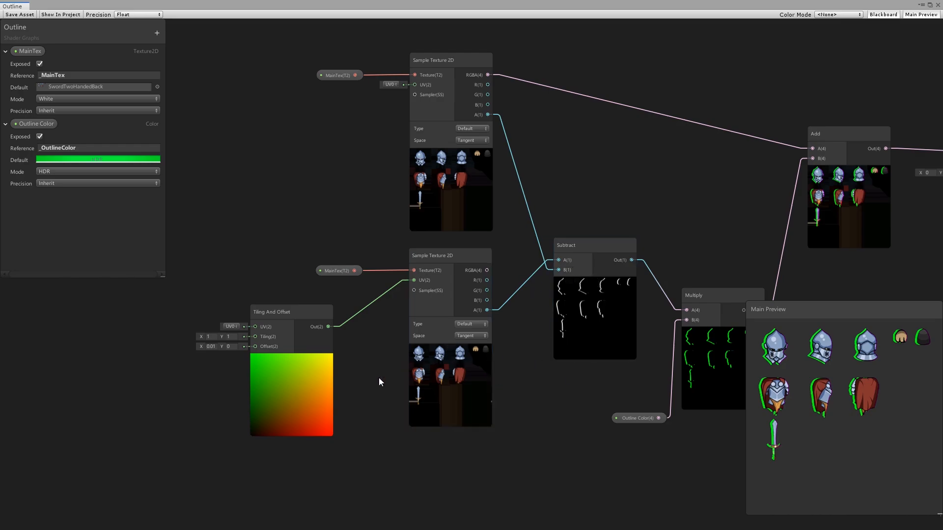
{"action": "left_click", "coordinate": [210, 347]}
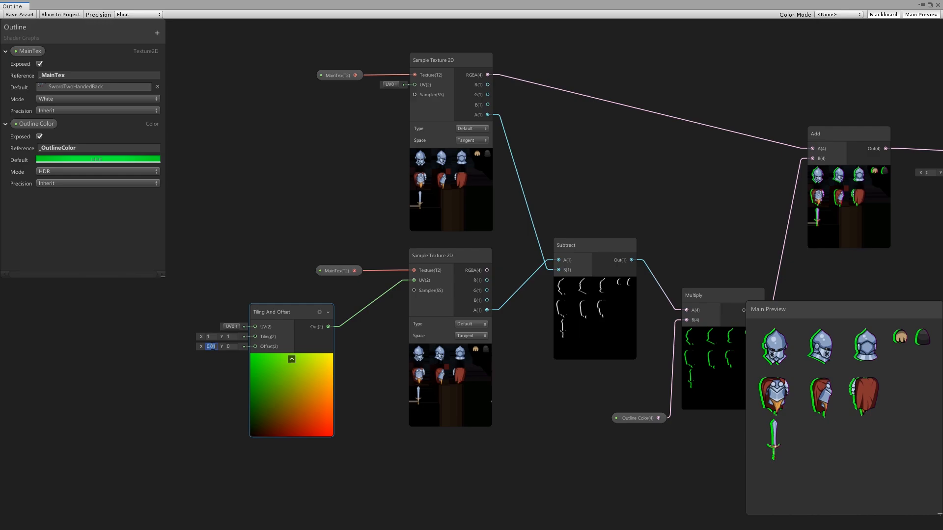
{"action": "left_click", "coordinate": [156, 33]}
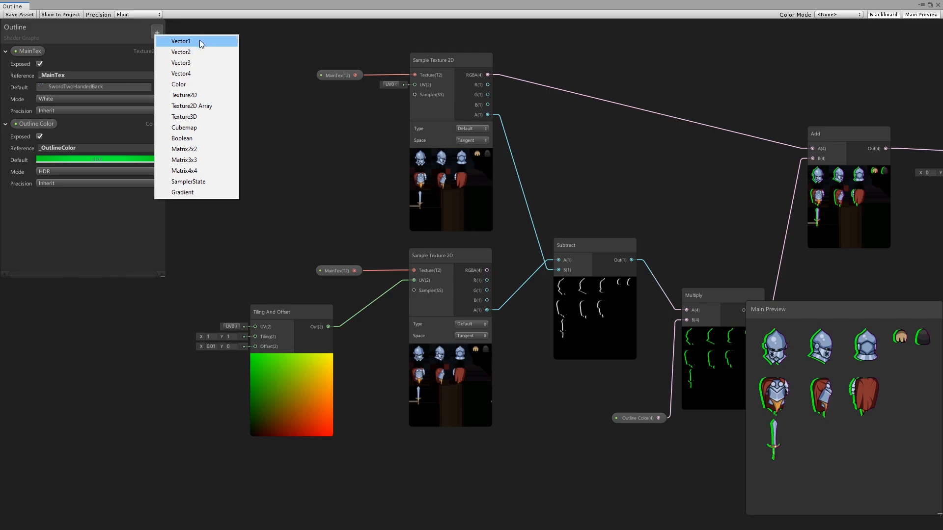
{"action": "left_click", "coordinate": [199, 40]}
{"action": "type", "text": "Outline Thickness"}
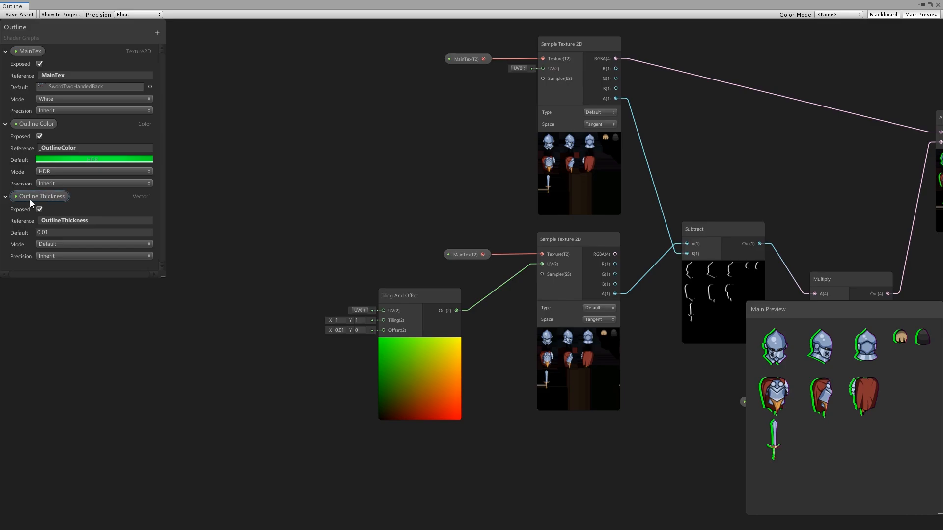
{"action": "left_click_drag", "start_coordinate": [31, 198], "coordinate": [212, 359]}
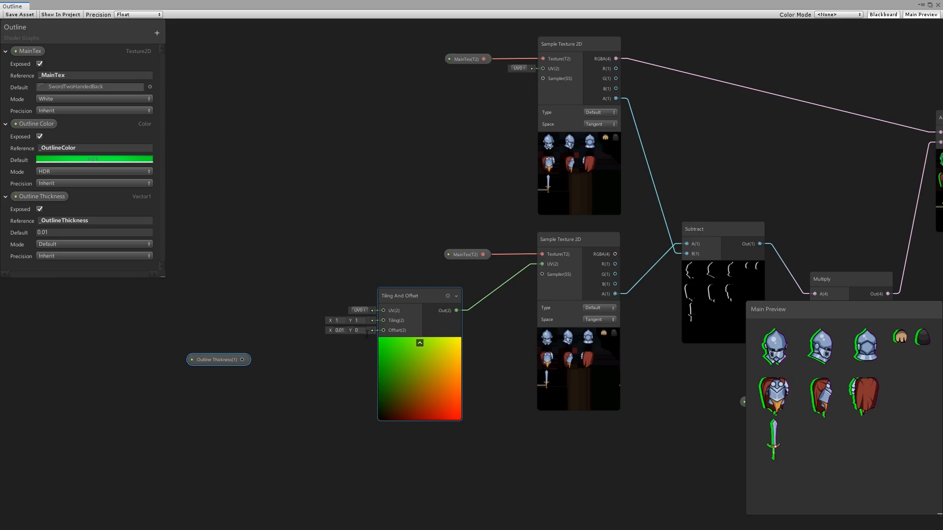
Step: Add a Combine node with Outline Thickness feeding R and RG feeding Tiling And Offset's Offset, and collapse its preview
{"action": "left_click", "coordinate": [343, 346]}
{"action": "key", "text": "space"}
{"action": "type", "text": "com"}
{"action": "key", "text": "Return"}
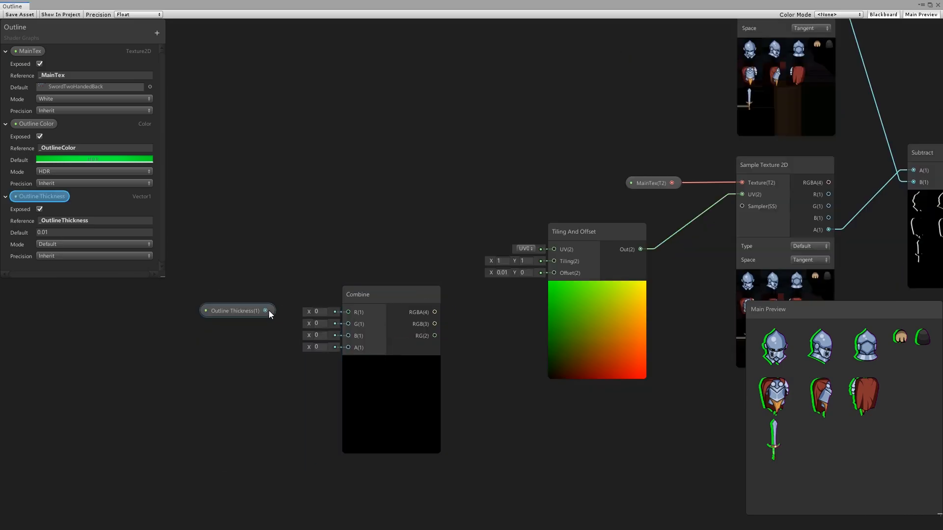
{"action": "left_click_drag", "start_coordinate": [266, 311], "coordinate": [350, 313]}
{"action": "left_click_drag", "start_coordinate": [442, 337], "coordinate": [554, 273]}
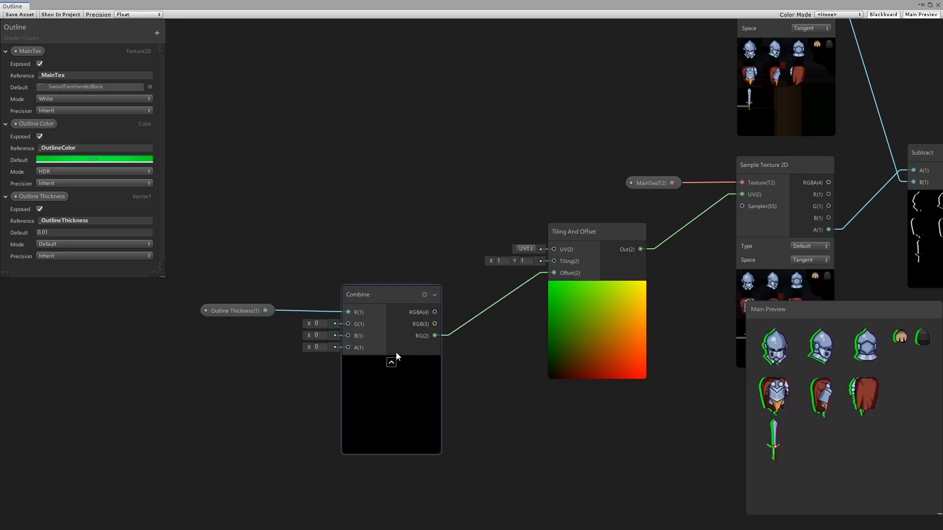
{"action": "left_click", "coordinate": [391, 363]}
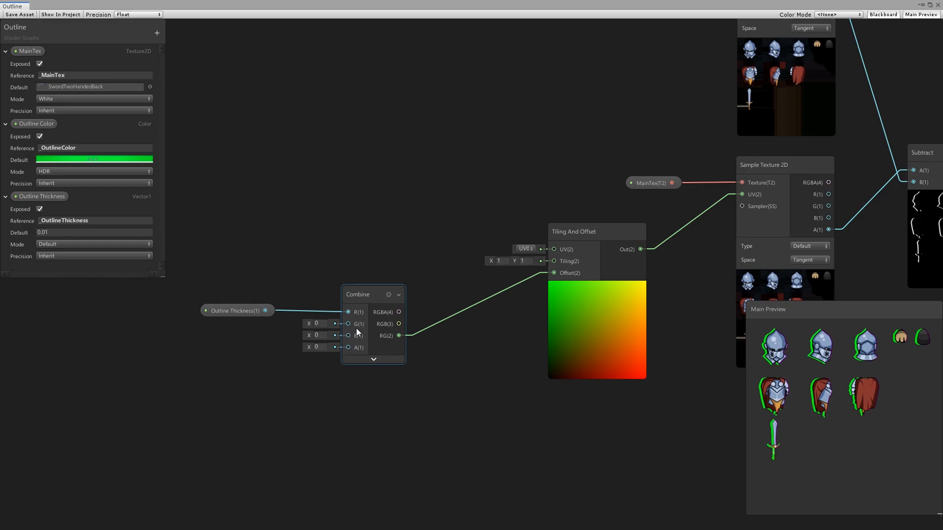
{"action": "left_click", "coordinate": [246, 315]}
{"action": "left_click", "coordinate": [59, 232]}
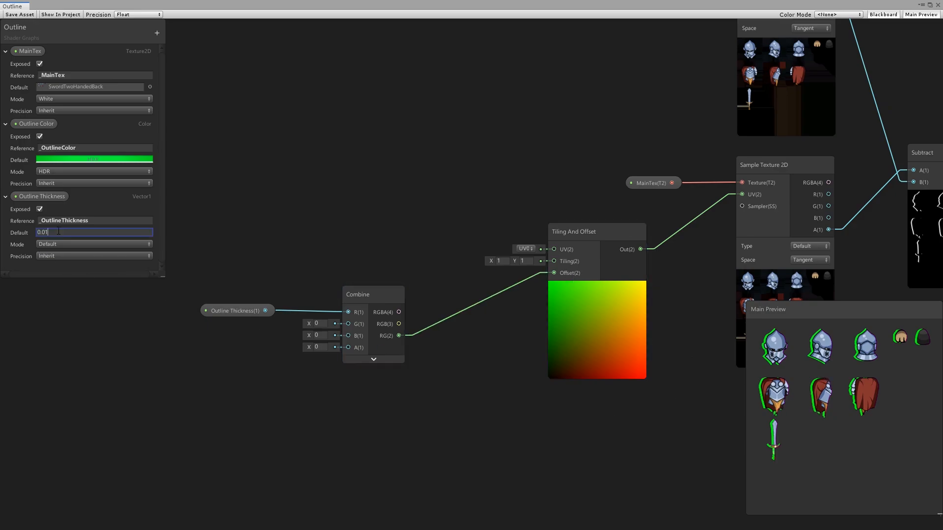
{"action": "key", "text": "BackSpace"}
{"action": "type", "text": "1"}
{"action": "middle_click_drag", "start_coordinate": [359, 313], "coordinate": [348, 319]}
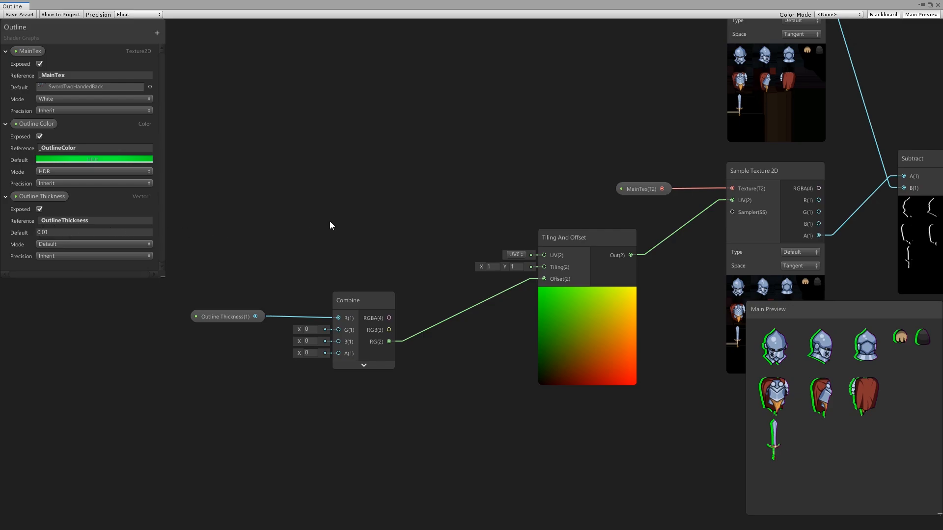
Step: Add a Vector 1 node with value 0.01 below Outline Thickness and space both nodes away from Combine
{"action": "middle_click_drag", "start_coordinate": [408, 231], "coordinate": [498, 180]}
{"action": "key", "text": "space"}
{"action": "type", "text": "vec"}
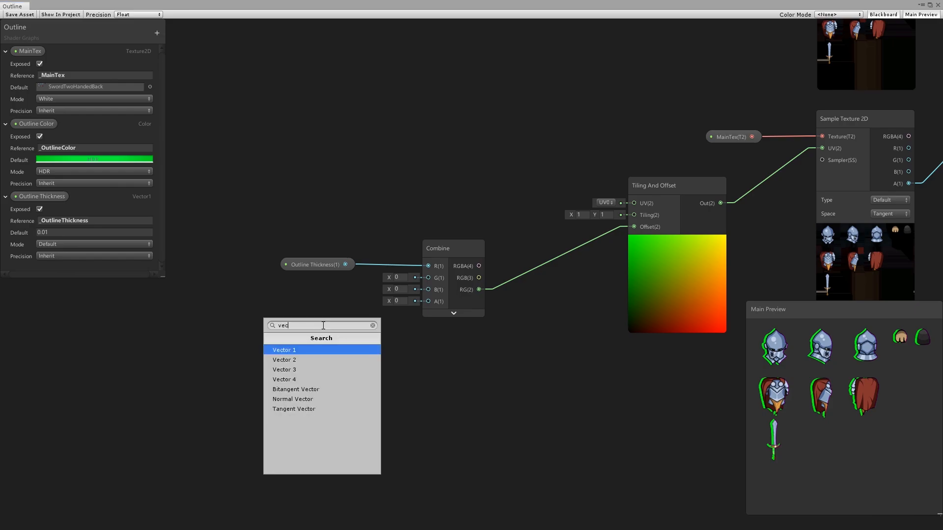
{"action": "key", "text": "Return"}
{"action": "left_click", "coordinate": [306, 362]}
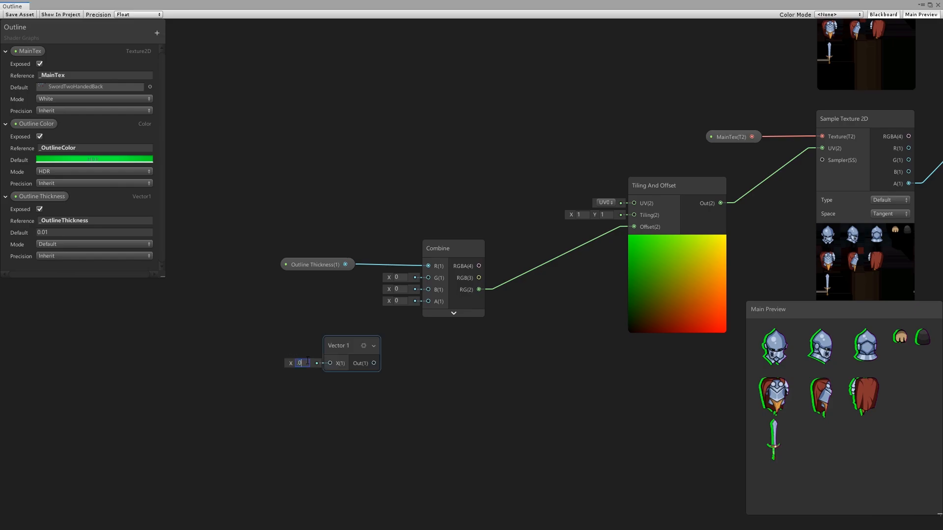
{"action": "left_click_drag", "start_coordinate": [350, 342], "coordinate": [311, 328]}
{"action": "left_click_drag", "start_coordinate": [271, 239], "coordinate": [356, 336]}
{"action": "left_click_drag", "start_coordinate": [301, 260], "coordinate": [245, 255]}
Step: Add a Multiply node with Outline Thickness as A and Vector 1 as B, and connect its output to Combine's R input
{"action": "left_click", "coordinate": [325, 211]}
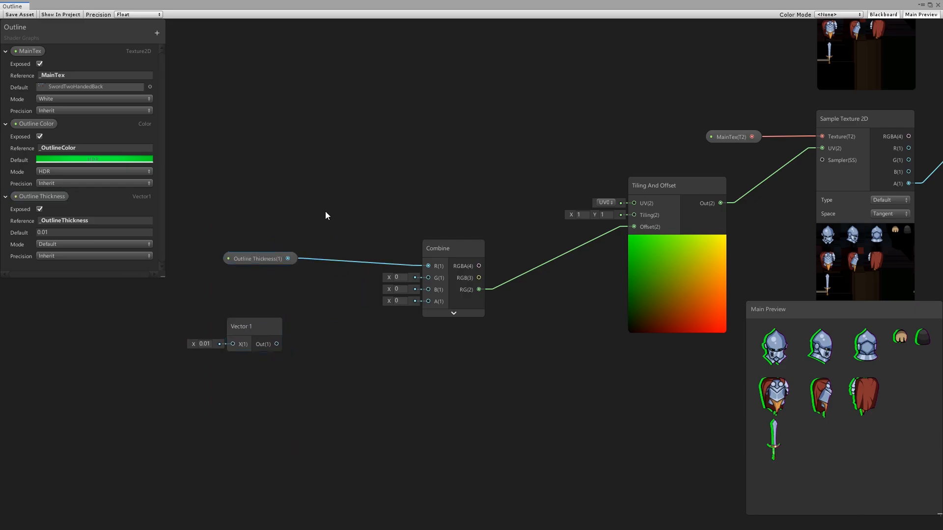
{"action": "key", "text": "space"}
{"action": "type", "text": "mul"}
{"action": "key", "text": "Return"}
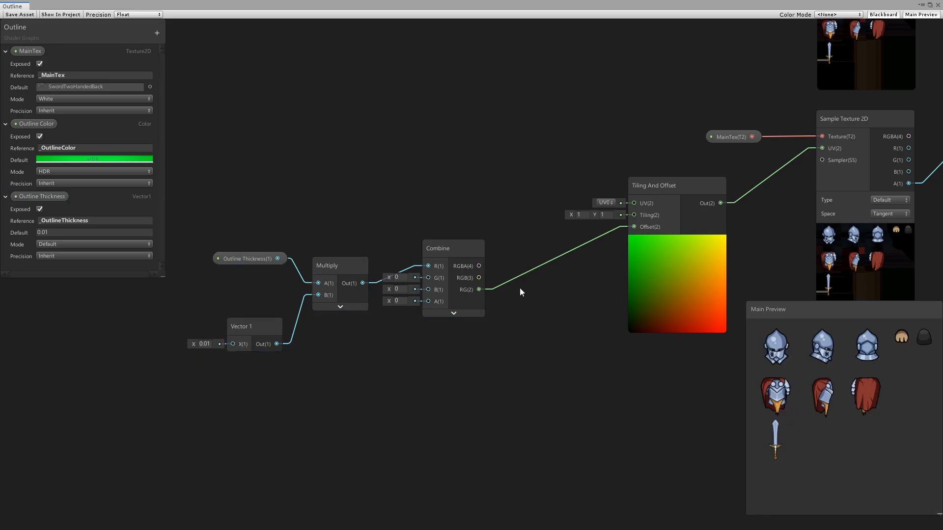
Step: Switch the Outline Thickness property to Slider mode with a default of 1 and a maximum of 3
{"action": "left_click", "coordinate": [52, 244]}
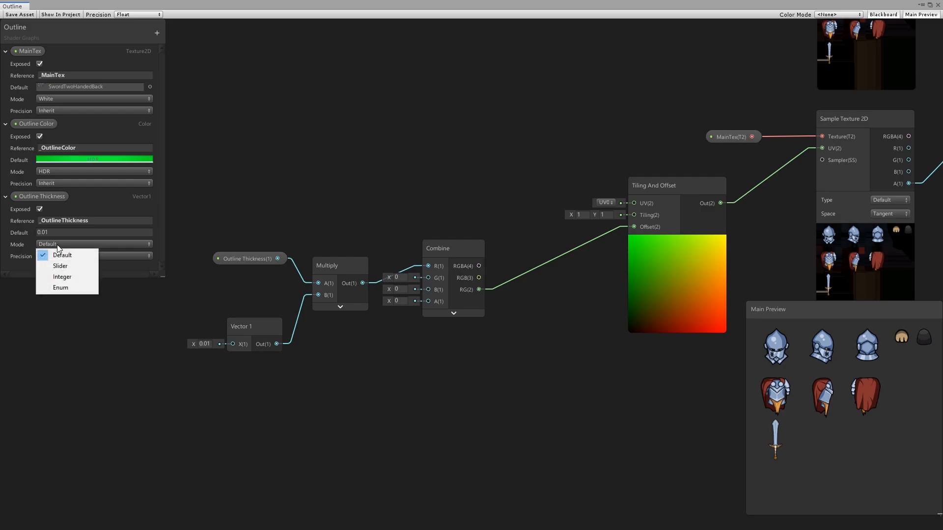
{"action": "left_click", "coordinate": [55, 266]}
{"action": "left_click", "coordinate": [54, 243]}
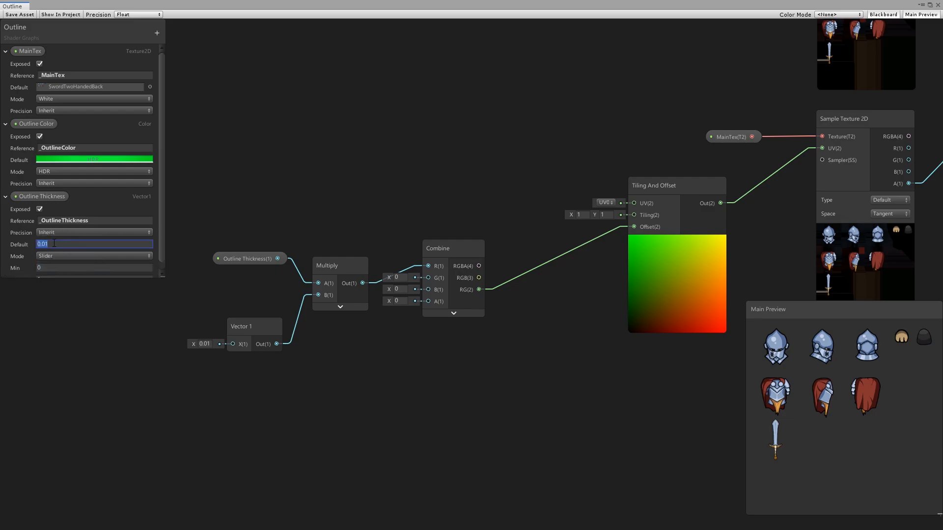
{"action": "type", "text": "1"}
{"action": "scroll", "coordinate": [141, 240], "scroll_direction": "down", "scroll_amount": 1}
{"action": "left_click", "coordinate": [51, 272]}
{"action": "type", "text": "3"}
Step: Try Outline Thickness defaults of 2 and 4, raising the maximum to 4, and return the default to 1
{"action": "left_click", "coordinate": [47, 235]}
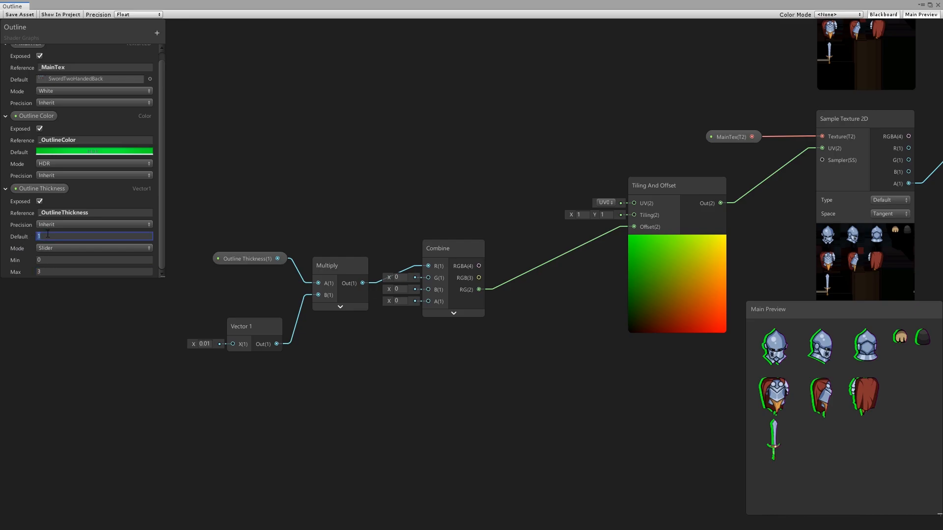
{"action": "key", "text": "Return"}
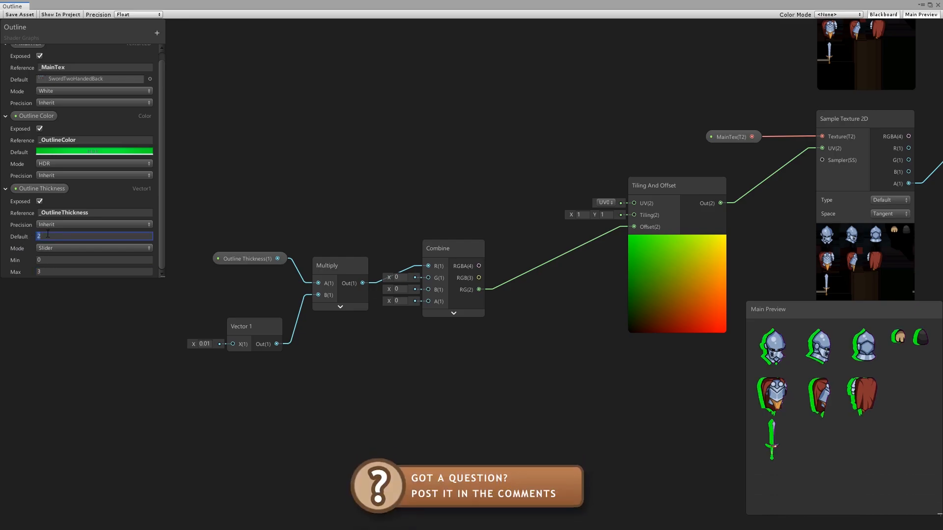
{"action": "key", "text": "Return"}
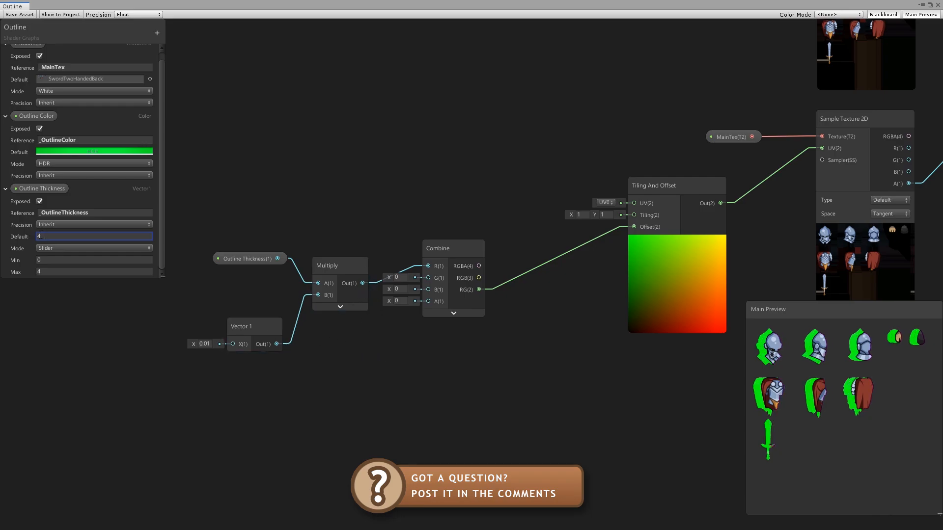
{"action": "type", "text": "1"}
{"action": "key", "text": "Return"}
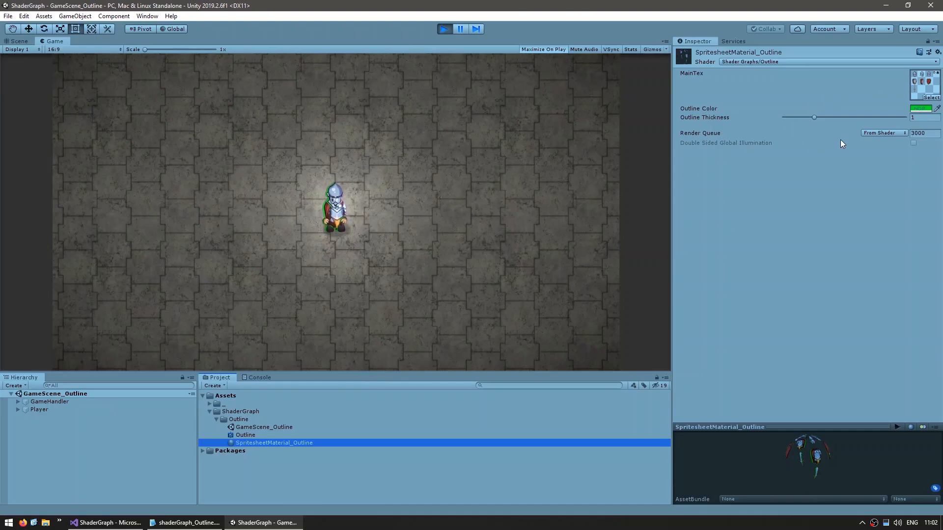
Step: In the Unity editor, increase the Outline Thickness of SpritesheetMaterial_Outline while the game is running
{"action": "left_click_drag", "start_coordinate": [813, 118], "coordinate": [844, 111]}
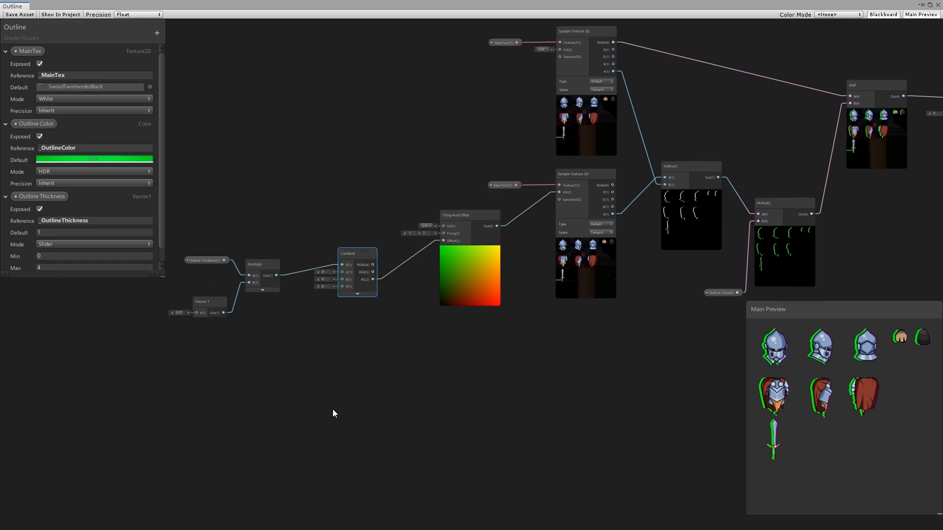
Step: Duplicate the Combine, Tiling And Offset, MainTex and offset Sample Texture 2D nodes and place the copies below the originals
{"action": "middle_click_drag", "start_coordinate": [332, 409], "coordinate": [333, 393]}
{"action": "left_click_drag", "start_coordinate": [595, 365], "coordinate": [455, 181]}
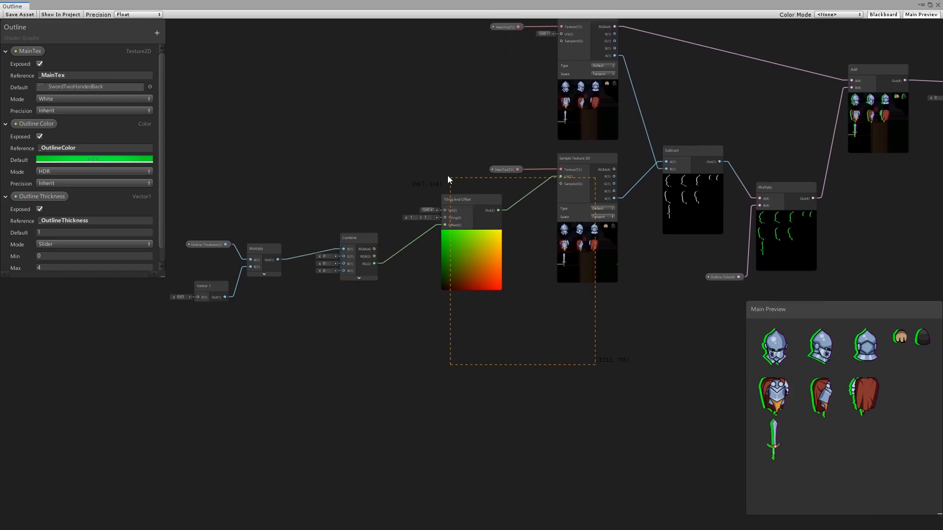
{"action": "left_click_drag", "start_coordinate": [365, 161], "coordinate": [358, 161]}
{"action": "key", "text": "ctrl+d"}
{"action": "left_click_drag", "start_coordinate": [594, 257], "coordinate": [586, 405]}
{"action": "left_click", "coordinate": [399, 308]}
{"action": "scroll", "coordinate": [399, 308], "scroll_direction": "up", "scroll_amount": 2}
{"action": "middle_click_drag", "start_coordinate": [399, 308], "coordinate": [404, 256]}
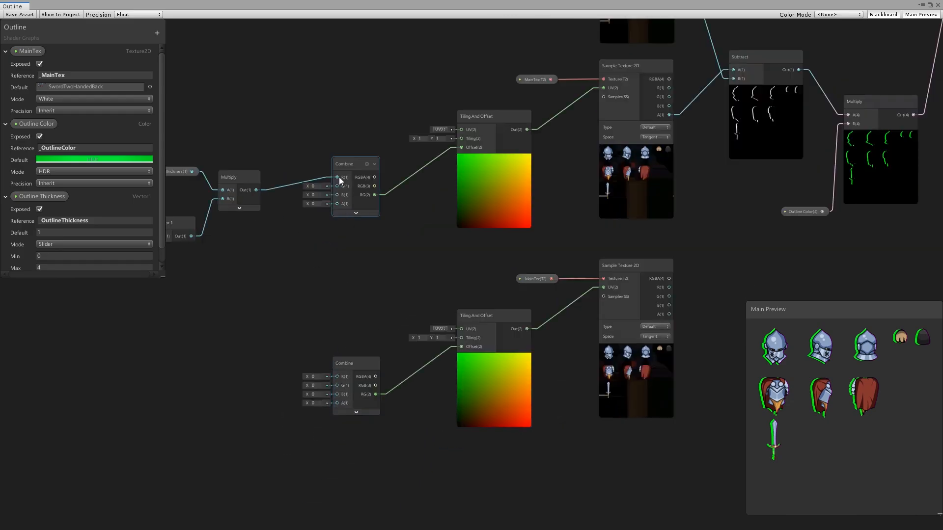
Step: Connect the thickness Multiply output to the duplicated Combine node's G input
{"action": "left_click_drag", "start_coordinate": [256, 190], "coordinate": [337, 385]}
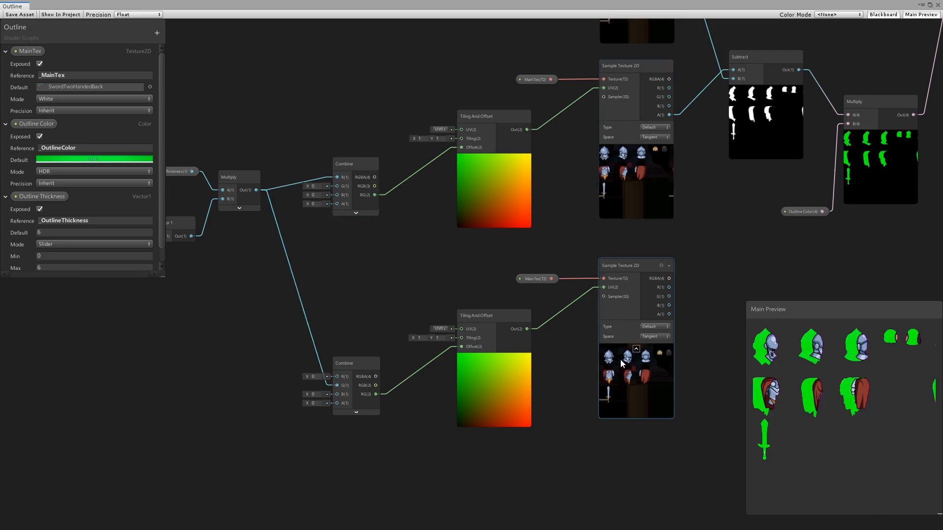
{"action": "middle_click_drag", "start_coordinate": [512, 330], "coordinate": [505, 343]}
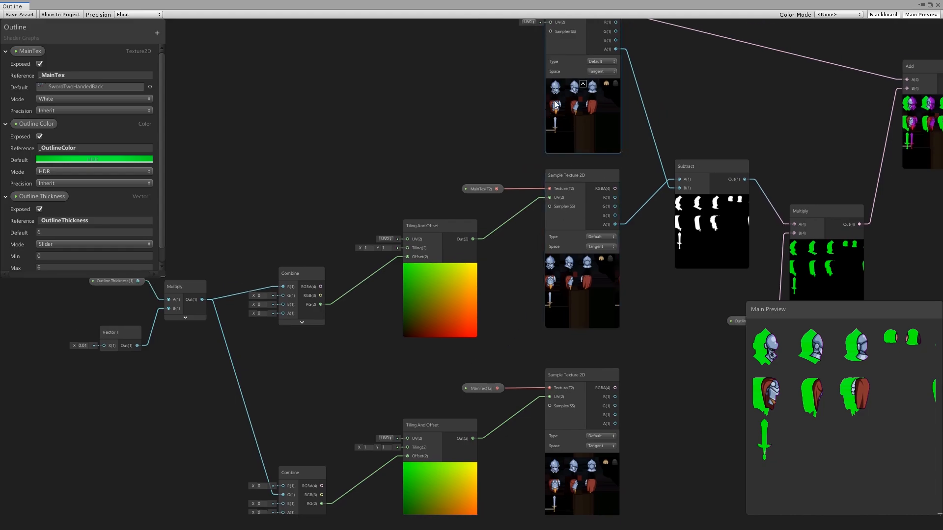
{"action": "middle_click_drag", "start_coordinate": [546, 434], "coordinate": [459, 389]}
{"action": "middle_click_drag", "start_coordinate": [531, 285], "coordinate": [443, 295]}
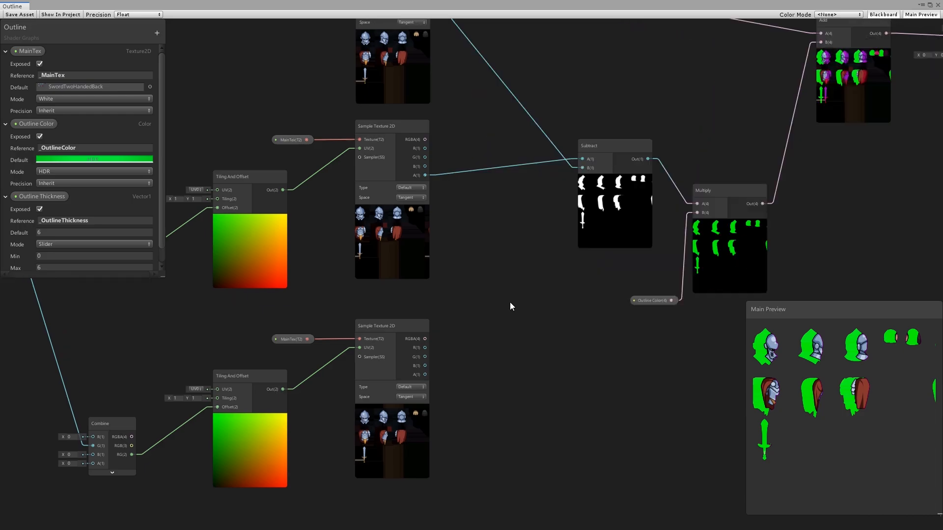
Step: Create an Add node and feed it the alpha outputs of the two offset Sample Texture 2D nodes
{"action": "key", "text": "space"}
{"action": "type", "text": "ad"}
{"action": "key", "text": "Return"}
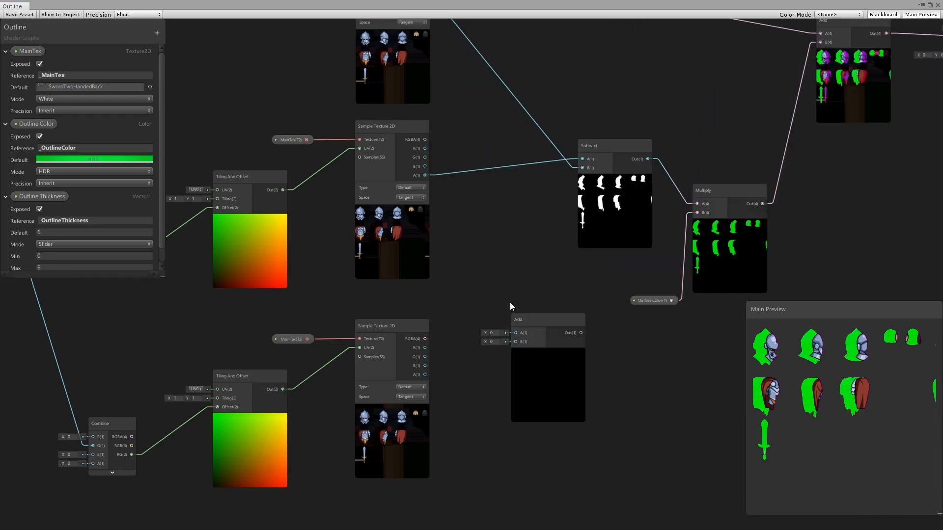
{"action": "left_click_drag", "start_coordinate": [539, 321], "coordinate": [514, 283]}
{"action": "left_click_drag", "start_coordinate": [425, 374], "coordinate": [490, 304]}
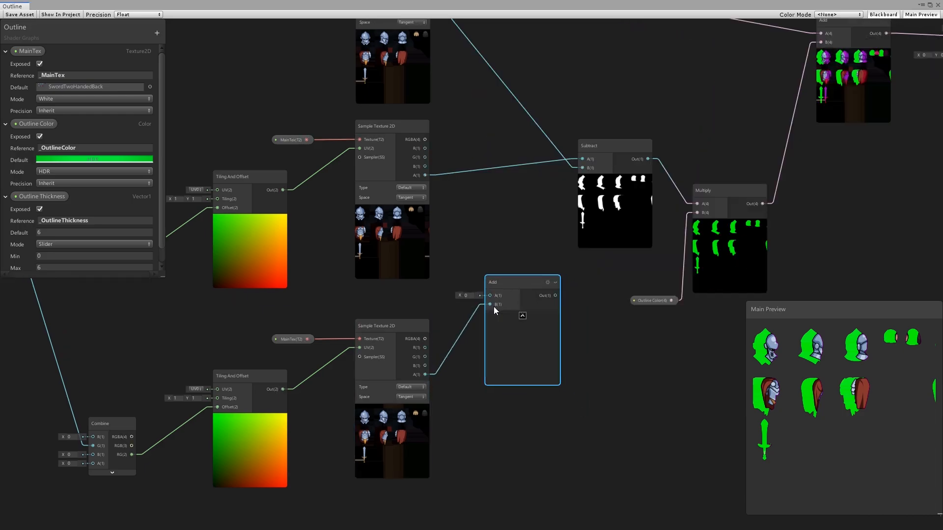
{"action": "left_click_drag", "start_coordinate": [426, 175], "coordinate": [490, 295]}
Step: Connect the new Add node's output to the A input of the Subtract node
{"action": "scroll", "coordinate": [491, 314], "scroll_direction": "up", "scroll_amount": 3}
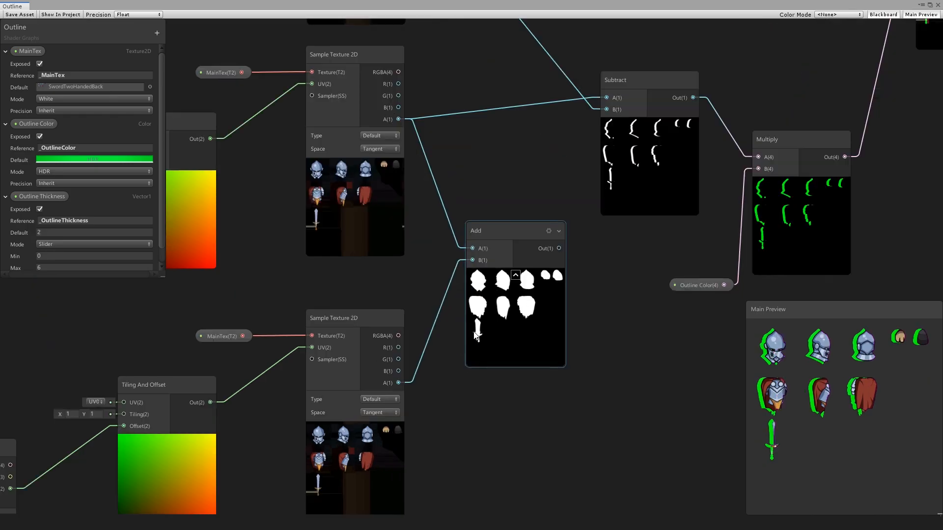
{"action": "middle_click_drag", "start_coordinate": [590, 288], "coordinate": [480, 367]}
{"action": "scroll", "coordinate": [480, 367], "scroll_direction": "down", "scroll_amount": 1}
{"action": "left_click_drag", "start_coordinate": [459, 326], "coordinate": [447, 347]}
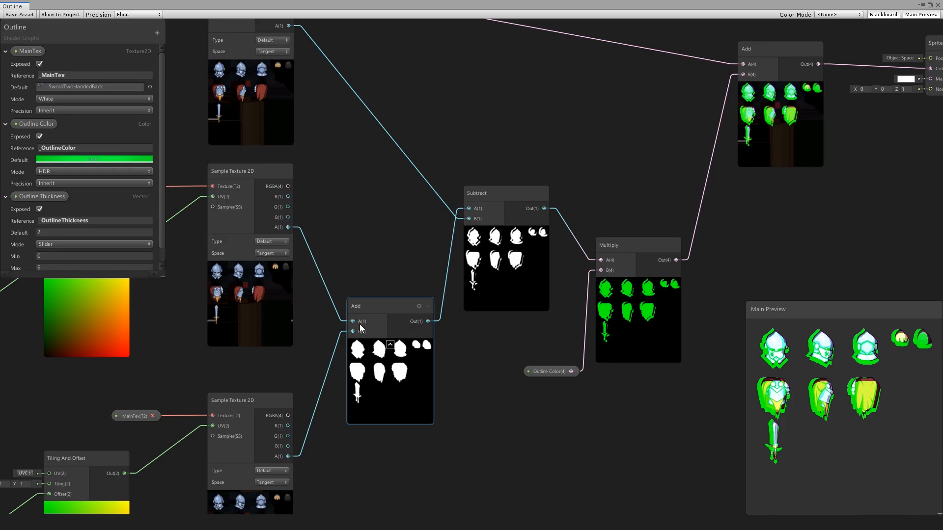
Step: Shift the Subtract, Multiply and Outline Color nodes aside and insert a Clamp node between the alpha Add output and Subtract's A input
{"action": "left_click_drag", "start_coordinate": [686, 438], "coordinate": [460, 181]}
{"action": "left_click_drag", "start_coordinate": [511, 274], "coordinate": [622, 270]}
{"action": "left_click", "coordinate": [472, 287]}
{"action": "key", "text": "space"}
{"action": "type", "text": "cla"}
{"action": "key", "text": "Return"}
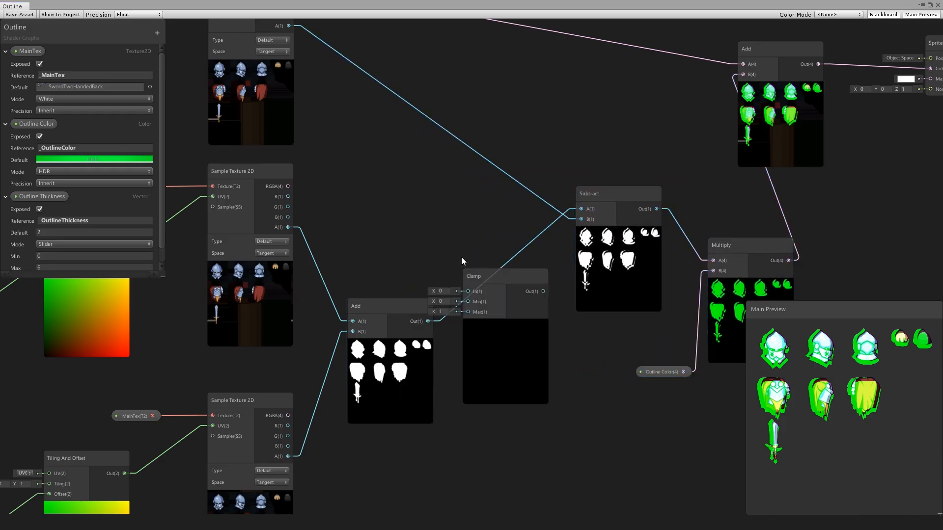
{"action": "left_click_drag", "start_coordinate": [378, 315], "coordinate": [468, 290]}
{"action": "left_click_drag", "start_coordinate": [544, 291], "coordinate": [575, 208]}
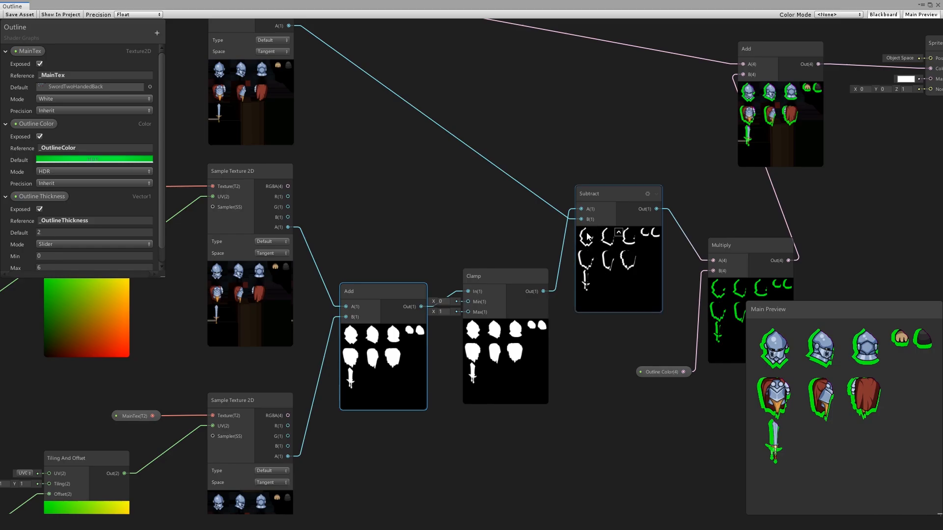
{"action": "middle_click_drag", "start_coordinate": [823, 194], "coordinate": [553, 243]}
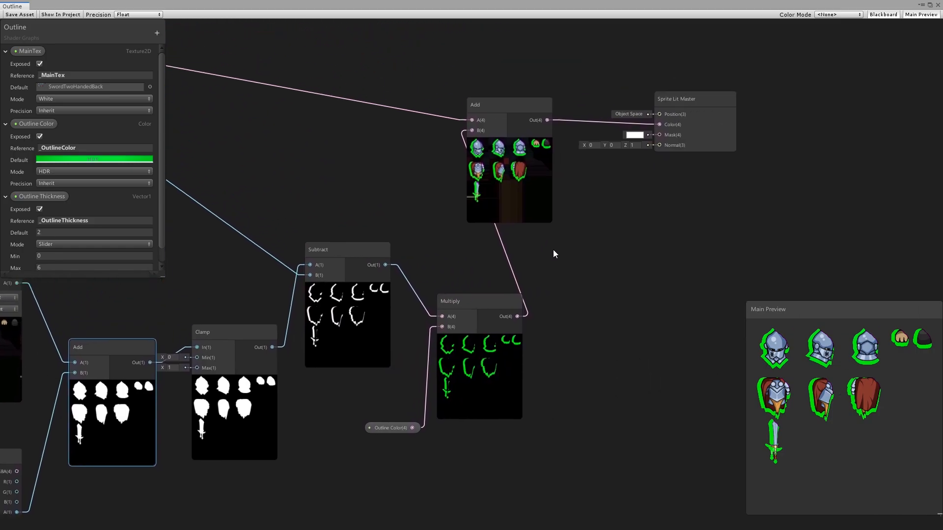
{"action": "scroll", "coordinate": [560, 253], "scroll_direction": "down", "scroll_amount": 4}
{"action": "left_click_drag", "start_coordinate": [738, 143], "coordinate": [590, 209]}
{"action": "left_click", "coordinate": [491, 236]}
{"action": "middle_click_drag", "start_coordinate": [344, 274], "coordinate": [434, 252]}
{"action": "scroll", "coordinate": [435, 253], "scroll_direction": "up", "scroll_amount": 1}
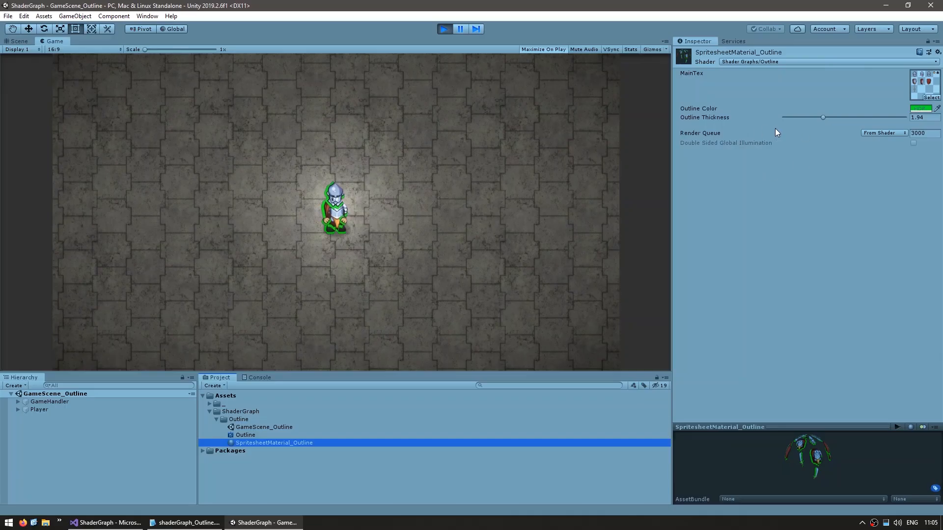
Step: In the Unity editor, set SpritesheetMaterial_Outline's Outline Thickness to about 1.13 and adjust its Outline Color while the game runs
{"action": "left_click_drag", "start_coordinate": [775, 128], "coordinate": [806, 125]}
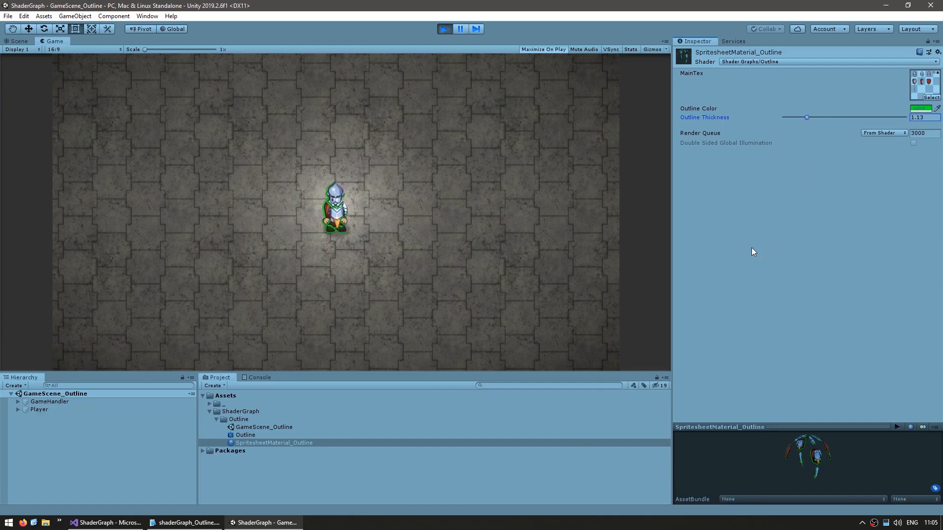
{"action": "left_click", "coordinate": [921, 108]}
{"action": "left_click", "coordinate": [632, 255]}
{"action": "left_click_drag", "start_coordinate": [697, 219], "coordinate": [701, 208]}
{"action": "left_click", "coordinate": [693, 381]}
{"action": "left_click", "coordinate": [694, 380]}
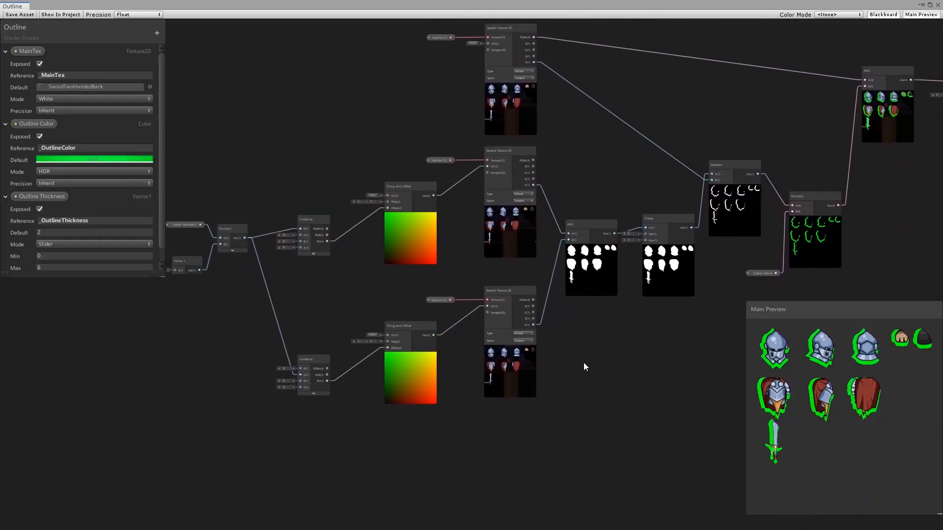
Step: Duplicate both Tiling And Offset, MainTex and offset Sample Texture 2D nodes plus their Add node, placing the copies below the originals
{"action": "left_click_drag", "start_coordinate": [538, 325], "coordinate": [401, 162]}
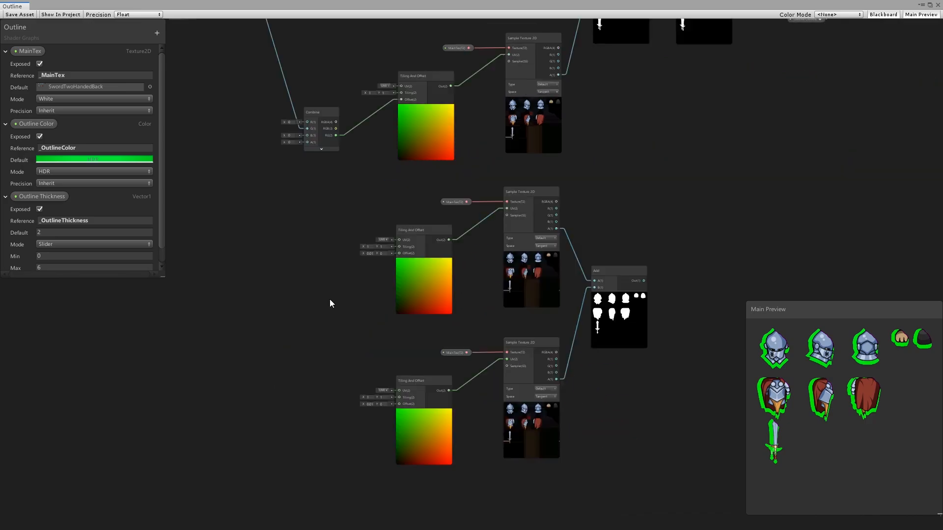
{"action": "left_click", "coordinate": [435, 286]}
{"action": "scroll", "coordinate": [349, 271], "scroll_direction": "up", "scroll_amount": 2}
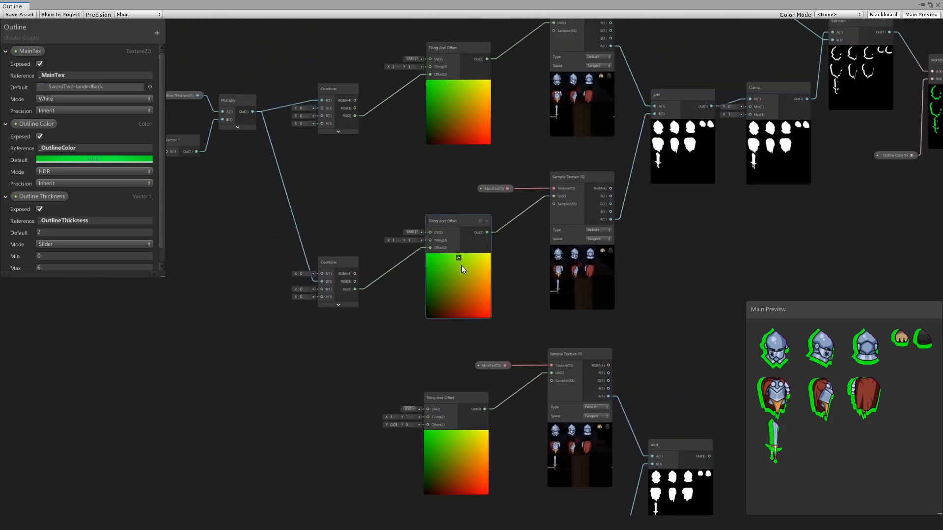
Step: Add a Negate node between the first Combine's RG output and the Offset input of the upper duplicated Tiling And Offset node
{"action": "middle_click_drag", "start_coordinate": [329, 391], "coordinate": [342, 279]}
{"action": "key", "text": "space"}
{"action": "type", "text": "negate"}
{"action": "key", "text": "Return"}
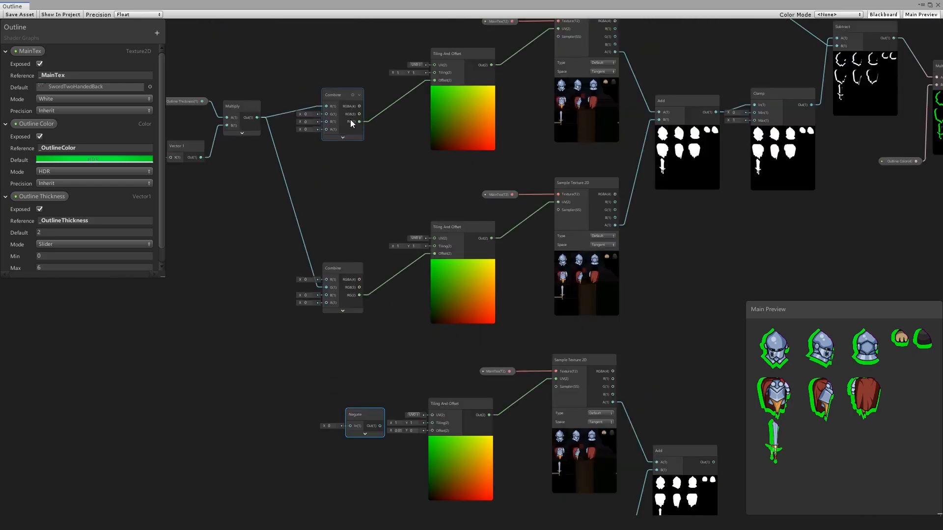
{"action": "left_click_drag", "start_coordinate": [359, 121], "coordinate": [351, 427]}
{"action": "middle_click_drag", "start_coordinate": [396, 347], "coordinate": [370, 264]}
{"action": "left_click_drag", "start_coordinate": [354, 344], "coordinate": [406, 348]}
{"action": "middle_click_drag", "start_coordinate": [370, 288], "coordinate": [412, 198]}
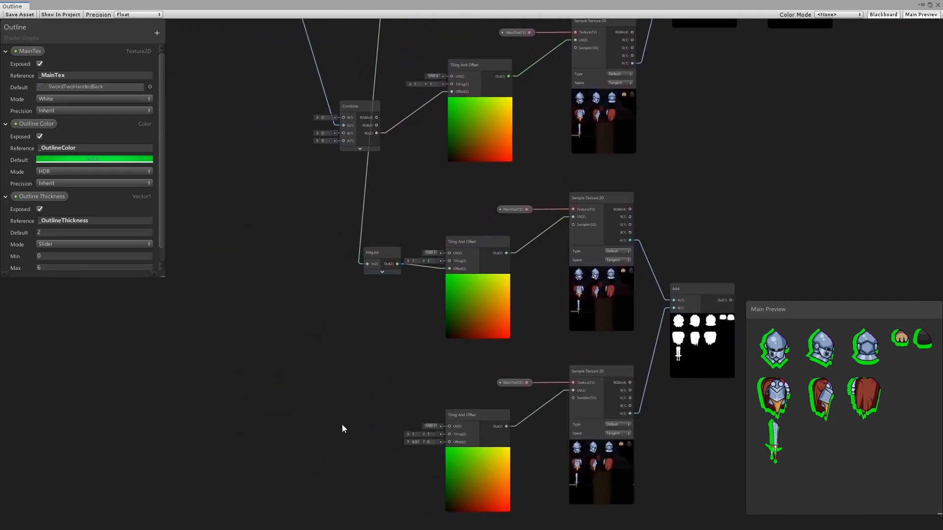
Step: Add a second Negate node between the second Combine's RG output and the Offset input of the lowest Tiling And Offset node
{"action": "key", "text": "space"}
{"action": "type", "text": "neg"}
{"action": "key", "text": "Return"}
{"action": "left_click_drag", "start_coordinate": [372, 132], "coordinate": [449, 442]}
{"action": "middle_click_drag", "start_coordinate": [426, 405], "coordinate": [340, 370]}
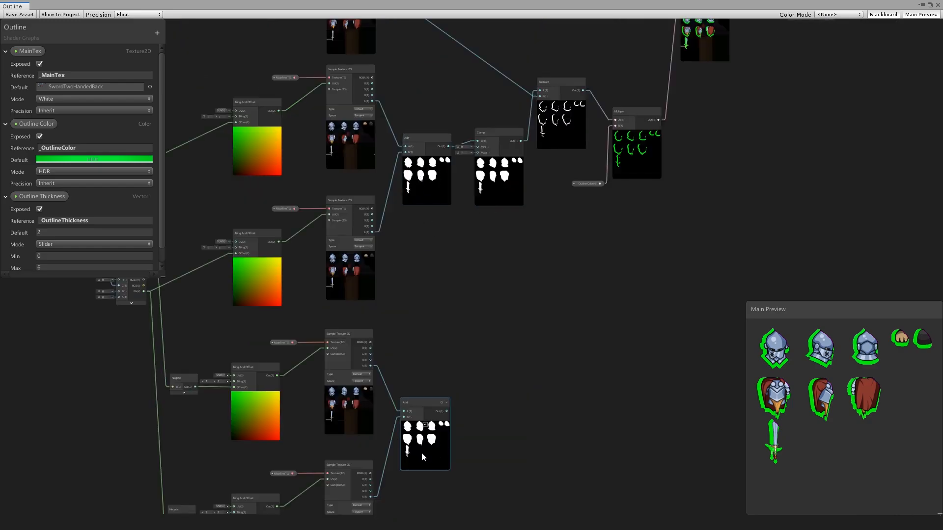
Step: Create another Add node that sums the outputs of the original and duplicated alpha Add nodes
{"action": "middle_click_drag", "start_coordinate": [433, 296], "coordinate": [414, 287]}
{"action": "key", "text": "space"}
{"action": "type", "text": "ad"}
{"action": "key", "text": "Return"}
{"action": "left_click_drag", "start_coordinate": [429, 137], "coordinate": [454, 289]}
{"action": "left_click_drag", "start_coordinate": [427, 402], "coordinate": [437, 372]}
{"action": "left_click_drag", "start_coordinate": [437, 372], "coordinate": [456, 295]}
{"action": "left_click_drag", "start_coordinate": [405, 367], "coordinate": [395, 396]}
Step: Connect the final Add node's output to the Clamp node's In input
{"action": "scroll", "coordinate": [488, 341], "scroll_direction": "up", "scroll_amount": 5}
{"action": "middle_click_drag", "start_coordinate": [488, 340], "coordinate": [395, 405]}
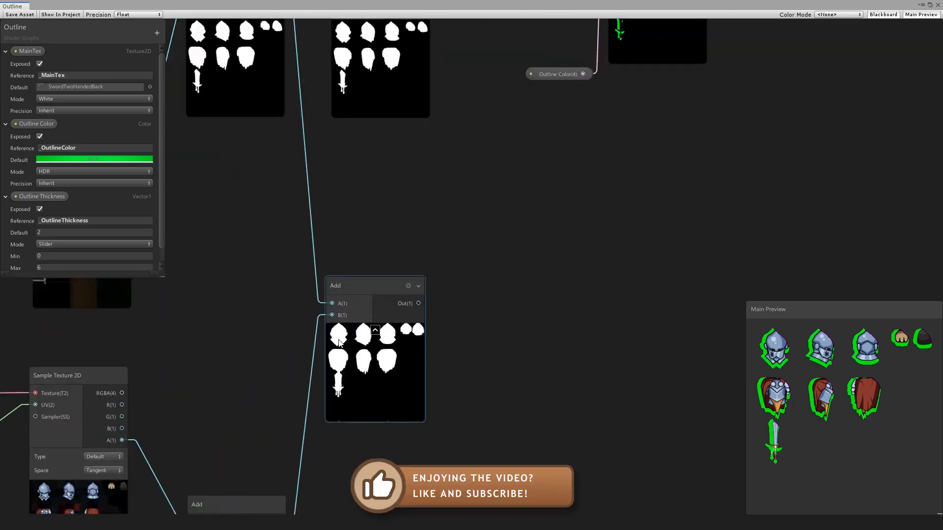
{"action": "middle_click_drag", "start_coordinate": [392, 207], "coordinate": [356, 311]}
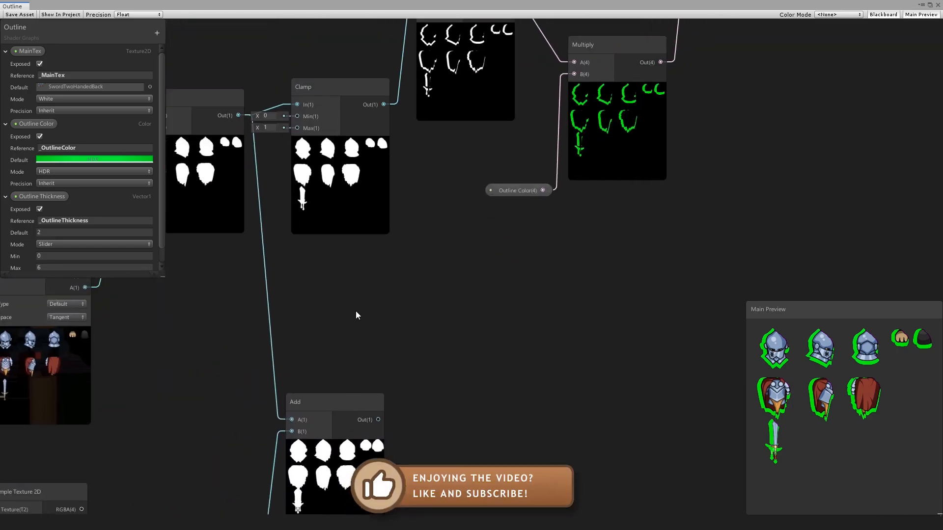
{"action": "scroll", "coordinate": [356, 312], "scroll_direction": "down", "scroll_amount": 4}
{"action": "left_click_drag", "start_coordinate": [368, 372], "coordinate": [320, 192]}
{"action": "middle_click_drag", "start_coordinate": [481, 255], "coordinate": [353, 341]}
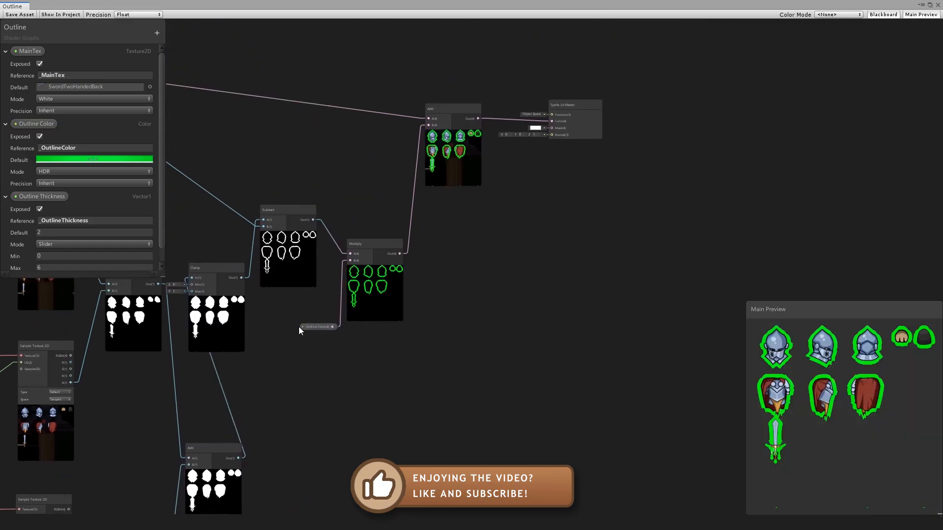
Step: Set the default value of the Outline Thickness property to 1
{"action": "scroll", "coordinate": [458, 360], "scroll_direction": "down", "scroll_amount": 2}
{"action": "left_click_drag", "start_coordinate": [632, 158], "coordinate": [356, 338]}
{"action": "left_click", "coordinate": [395, 442]}
{"action": "scroll", "coordinate": [396, 450], "scroll_direction": "down", "scroll_amount": 2}
{"action": "middle_click_drag", "start_coordinate": [395, 450], "coordinate": [625, 372]}
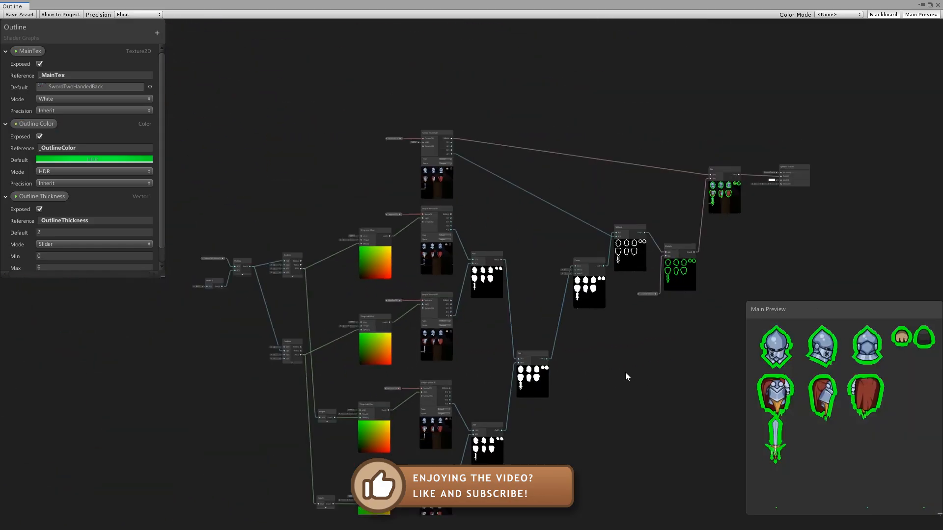
{"action": "left_click", "coordinate": [54, 231]}
{"action": "type", "text": "1"}
{"action": "key", "text": "Return"}
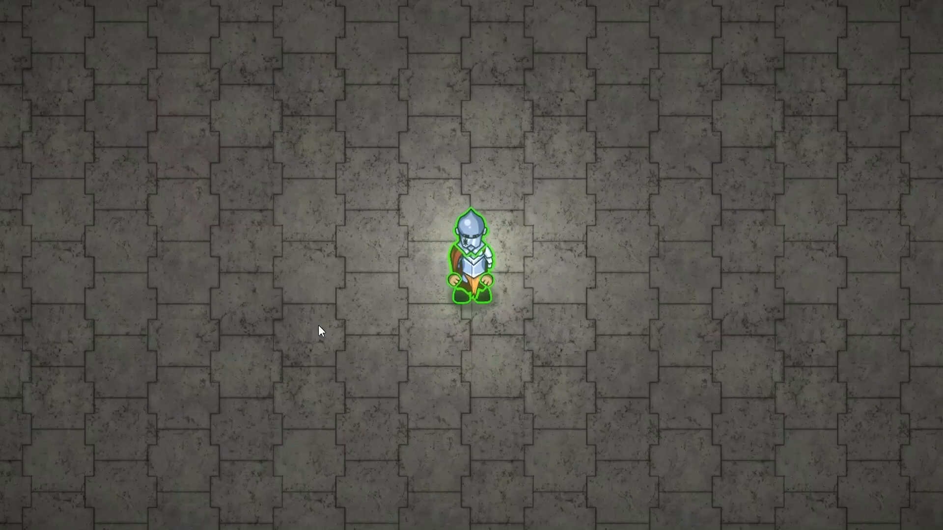
Step: Try white, black and magenta as the outline material's HDR Outline Color while the game is running
{"action": "left_click_drag", "start_coordinate": [942, 94], "coordinate": [733, 81]}
{"action": "mouse_move", "coordinate": [746, 183]}
{"action": "left_mouse_down"}
{"action": "mouse_move", "coordinate": [790, 190]}
{"action": "mouse_move", "coordinate": [747, 184]}
{"action": "left_mouse_up"}
{"action": "left_click", "coordinate": [865, 171]}
{"action": "left_click", "coordinate": [701, 195]}
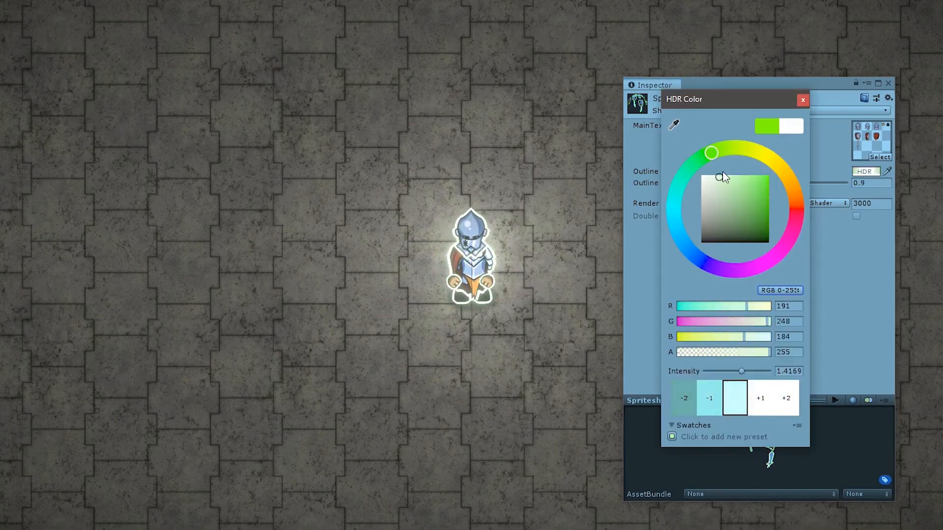
{"action": "left_click_drag", "start_coordinate": [682, 172], "coordinate": [405, 290]}
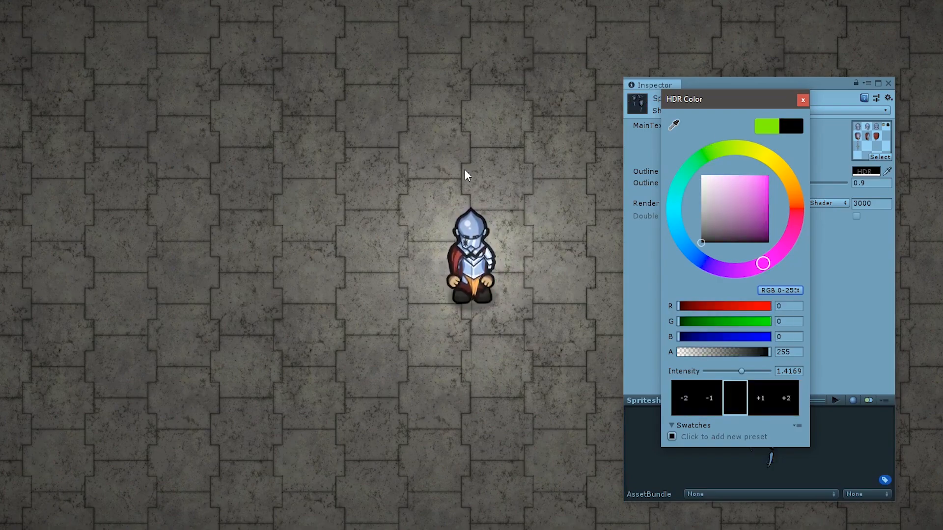
{"action": "left_click_drag", "start_coordinate": [703, 216], "coordinate": [770, 186]}
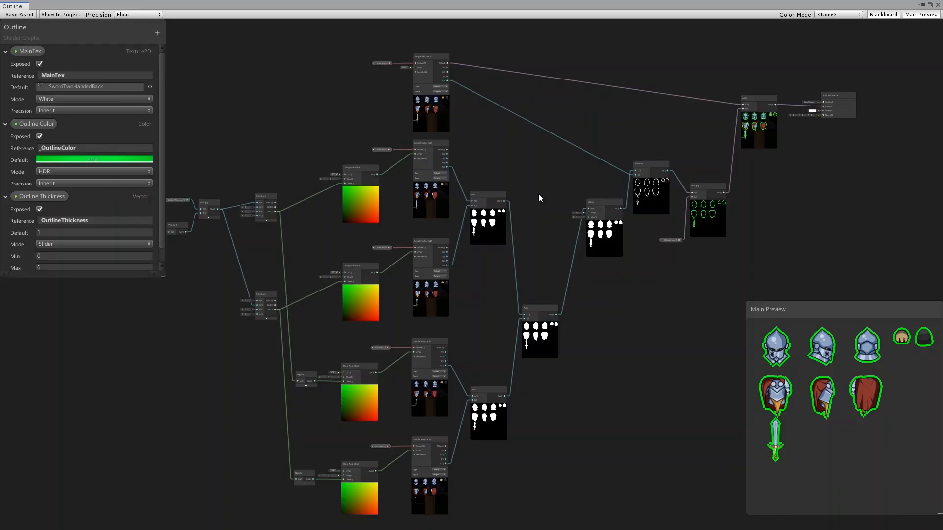
{"action": "middle_click_drag", "start_coordinate": [541, 208], "coordinate": [544, 183]}
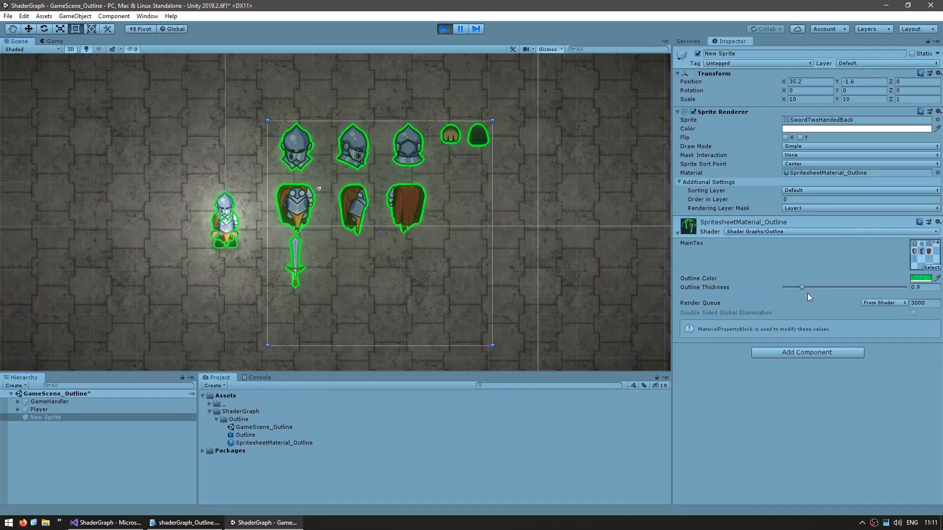
Step: Try an Outline Thickness of about 3.53 on the New Sprite object's outline material
{"action": "left_click_drag", "start_coordinate": [802, 288], "coordinate": [856, 286]}
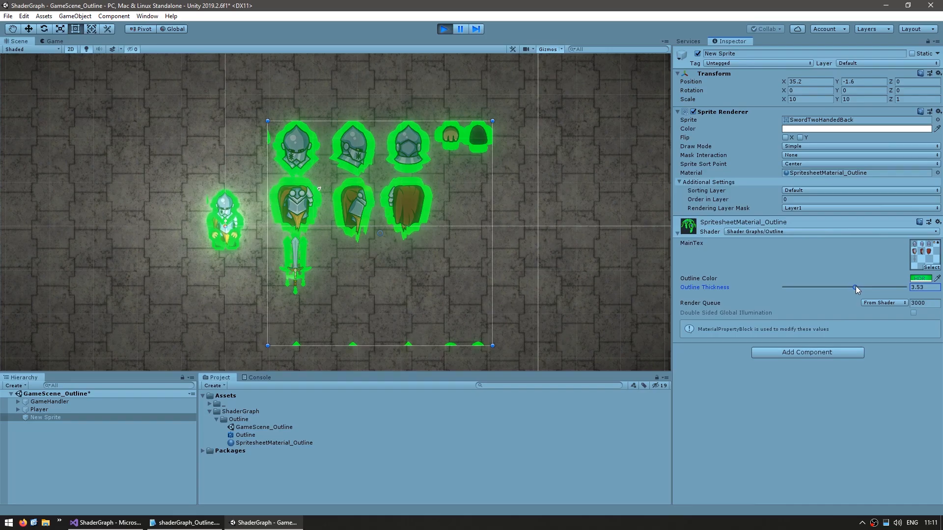
{"action": "scroll", "coordinate": [288, 291], "scroll_direction": "up", "scroll_amount": 6}
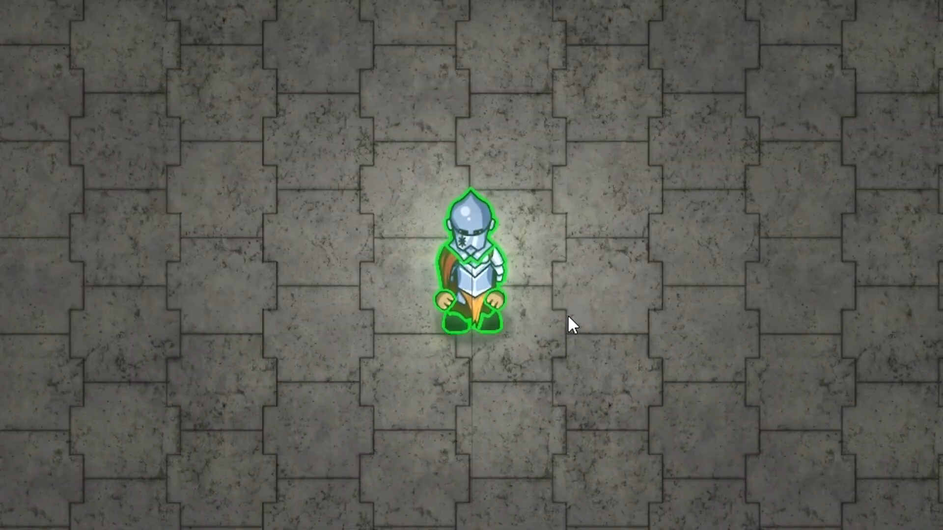
Step: Walk the player character in all four directions in the running game to examine the outline on its different poses
{"action": "key", "text": "d"}
{"action": "key", "text": "w"}
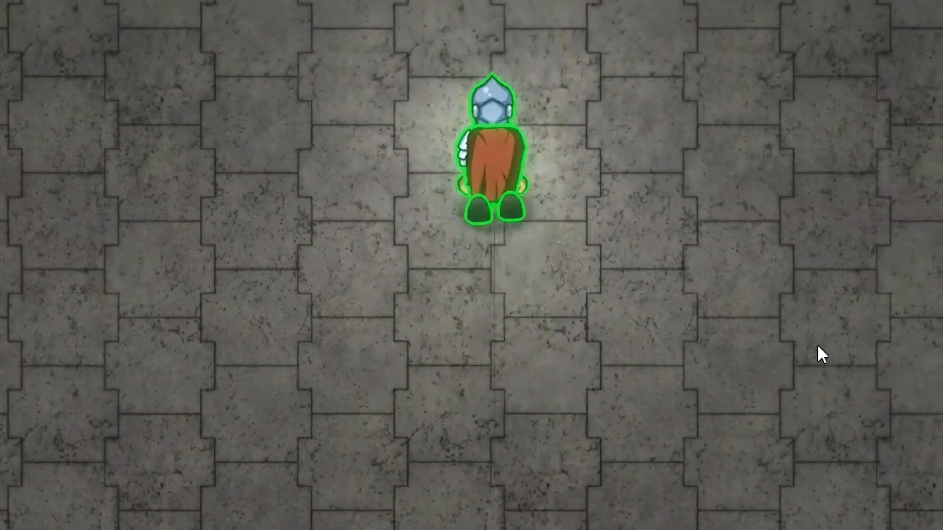
{"action": "key", "text": "a"}
{"action": "key", "text": "s"}
{"action": "key", "text": "d"}
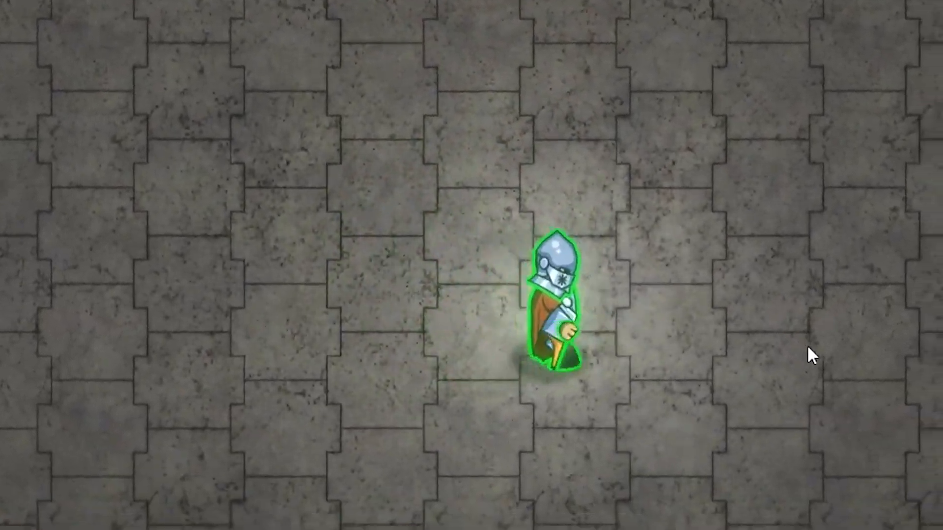
{"action": "key", "text": "s"}
{"action": "key", "text": "w"}
{"action": "key", "text": "a"}
{"action": "key", "text": "s"}
{"action": "key", "text": "w"}
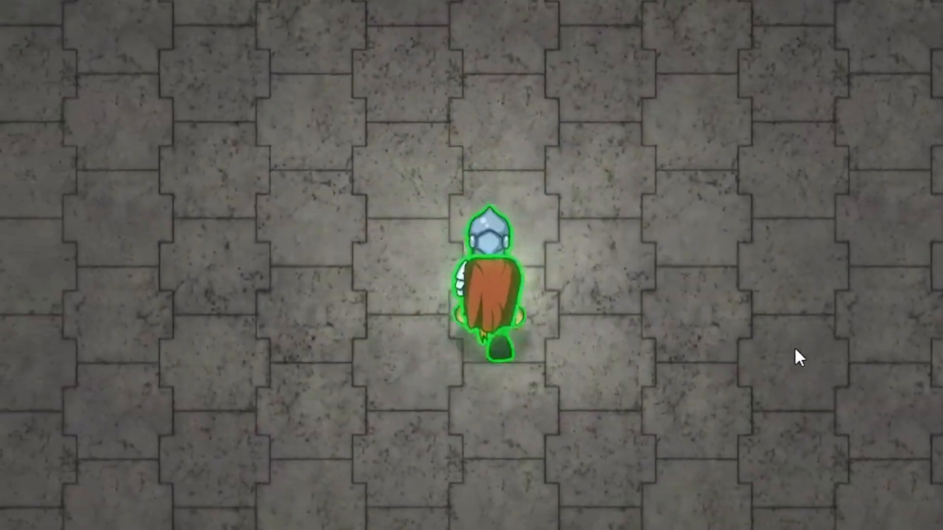
{"action": "key", "text": "d"}
{"action": "key", "text": "s"}
{"action": "key", "text": "a"}
{"action": "key", "text": "w"}
{"action": "key", "text": "s"}
{"action": "key", "text": "d"}
{"action": "key", "text": "s"}
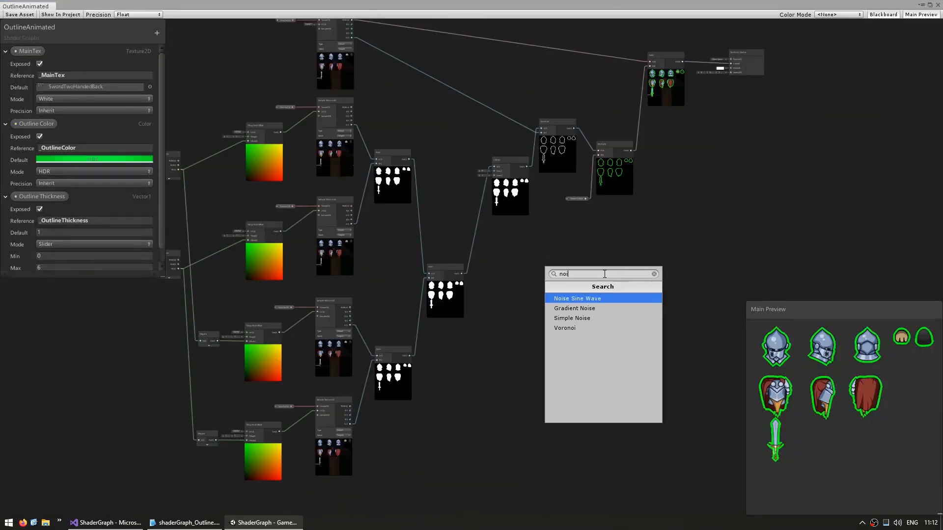
Step: In the OutlineAnimated graph, add a Tiling And Offset node for the Gradient Noise node's UV
{"action": "left_click", "coordinate": [575, 308]}
{"action": "scroll", "coordinate": [453, 269], "scroll_direction": "up", "scroll_amount": 3}
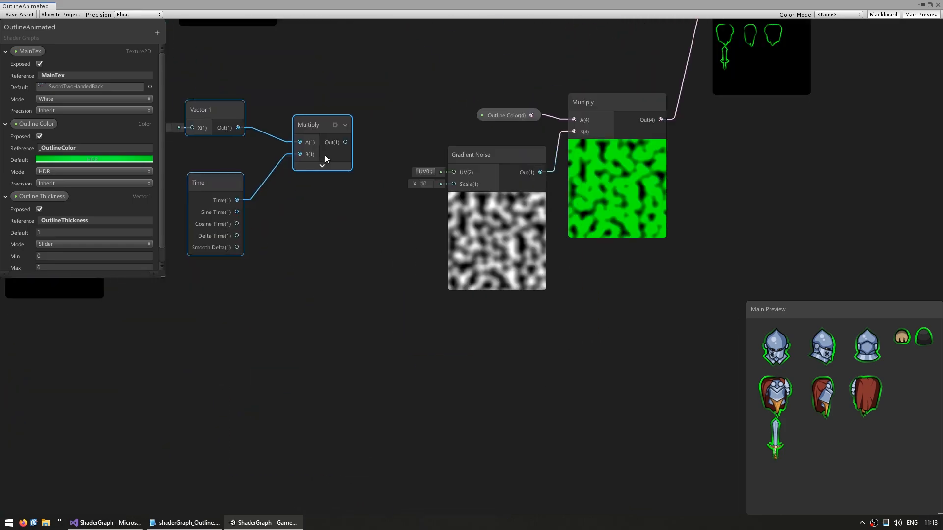
{"action": "key", "text": "space"}
{"action": "type", "text": "til"}
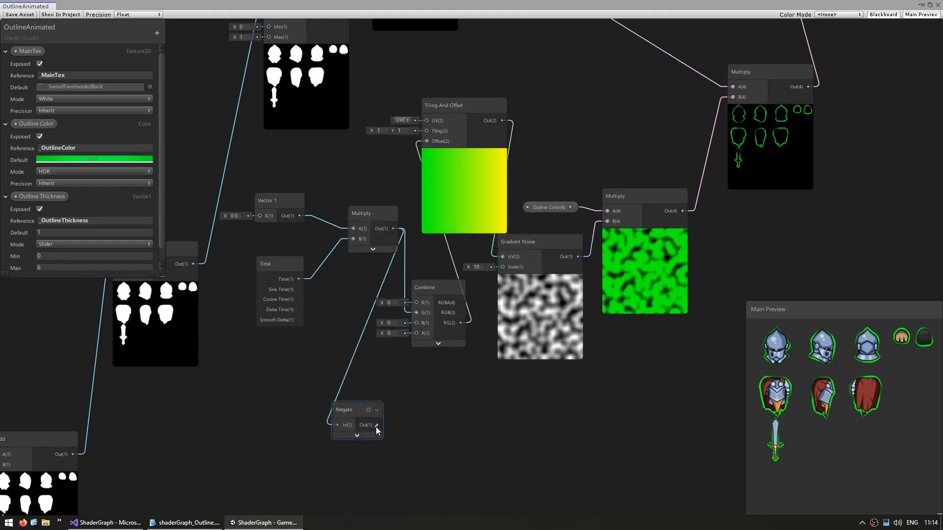
{"action": "left_click_drag", "start_coordinate": [377, 425], "coordinate": [417, 312]}
{"action": "scroll", "coordinate": [463, 390], "scroll_direction": "down", "scroll_amount": 4}
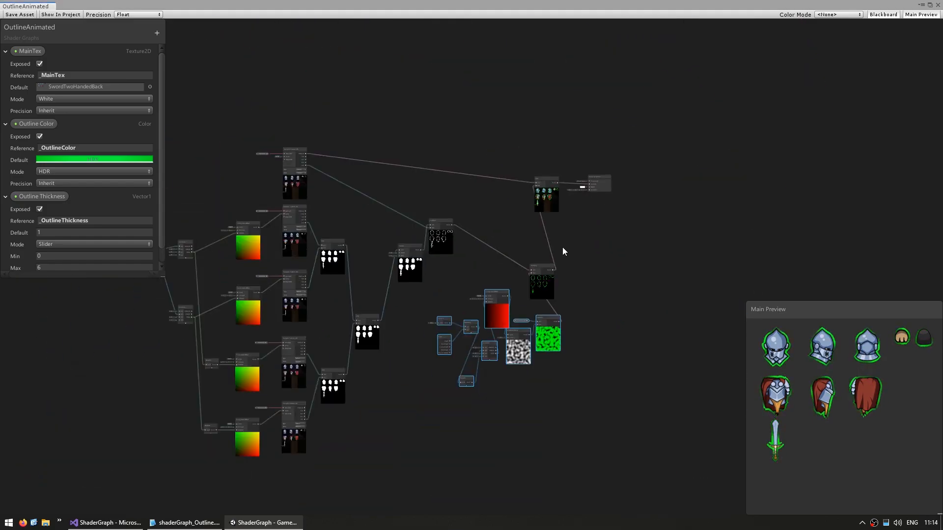
{"action": "scroll", "coordinate": [570, 268], "scroll_direction": "up", "scroll_amount": 4}
{"action": "left_click", "coordinate": [543, 241]}
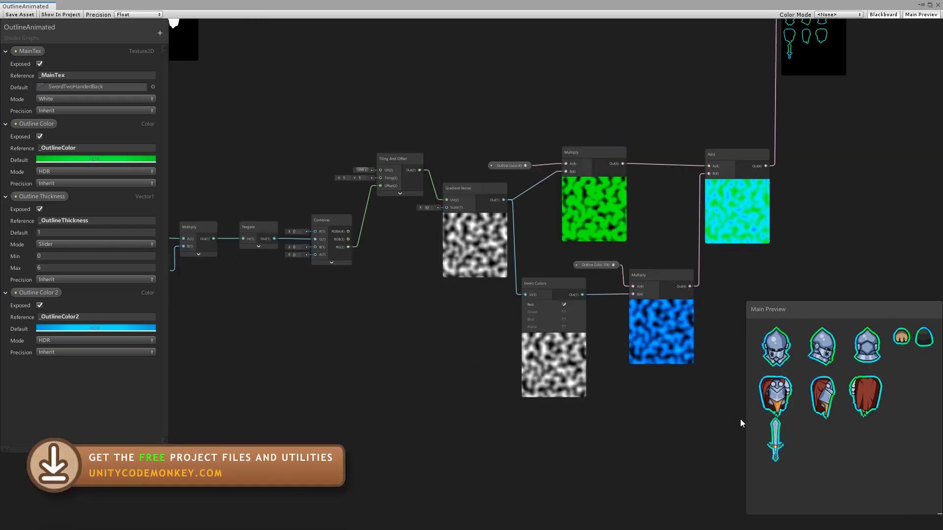
Step: Examine the node chain from Time and Vector 1 through Multiply, Negate, Combine and Tiling And Offset to the Gradient Noise node
{"action": "middle_click_drag", "start_coordinate": [410, 287], "coordinate": [470, 316]}
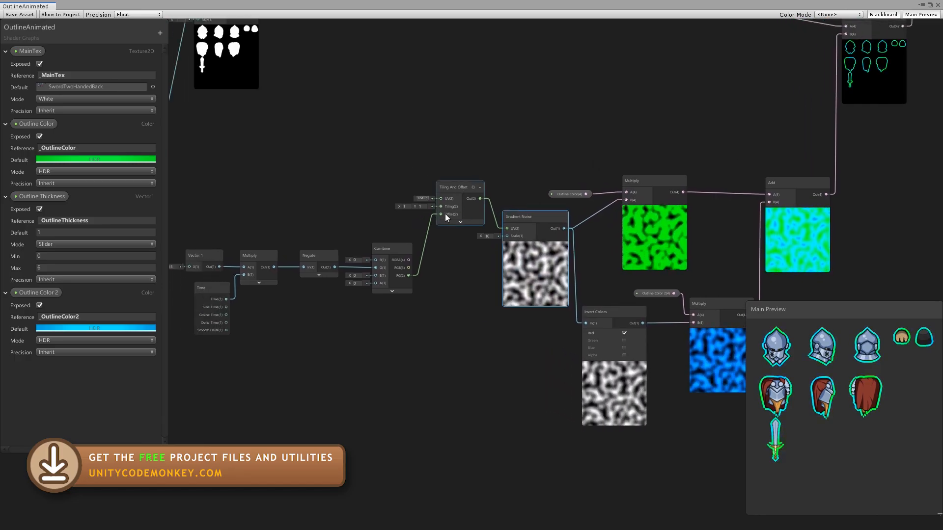
{"action": "middle_click_drag", "start_coordinate": [352, 337], "coordinate": [398, 334]}
{"action": "scroll", "coordinate": [239, 304], "scroll_direction": "up", "scroll_amount": 1}
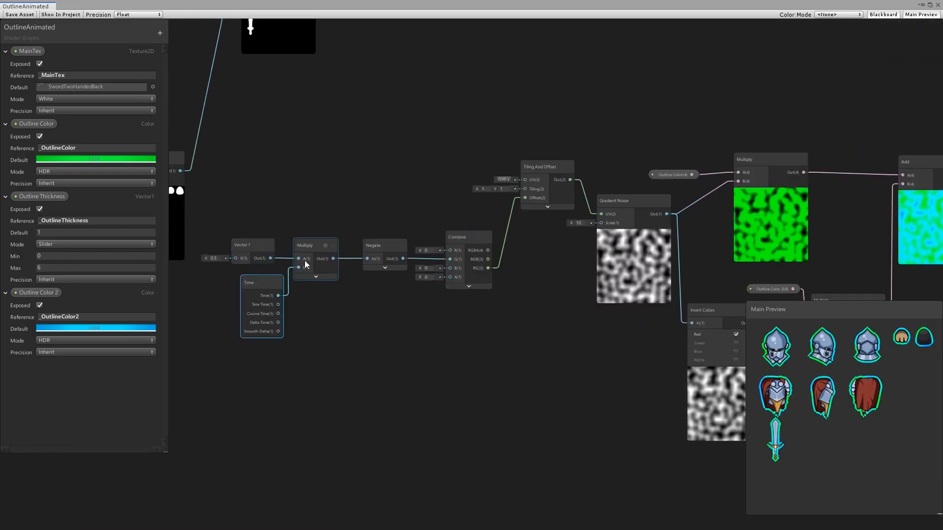
{"action": "middle_click_drag", "start_coordinate": [517, 278], "coordinate": [377, 302]}
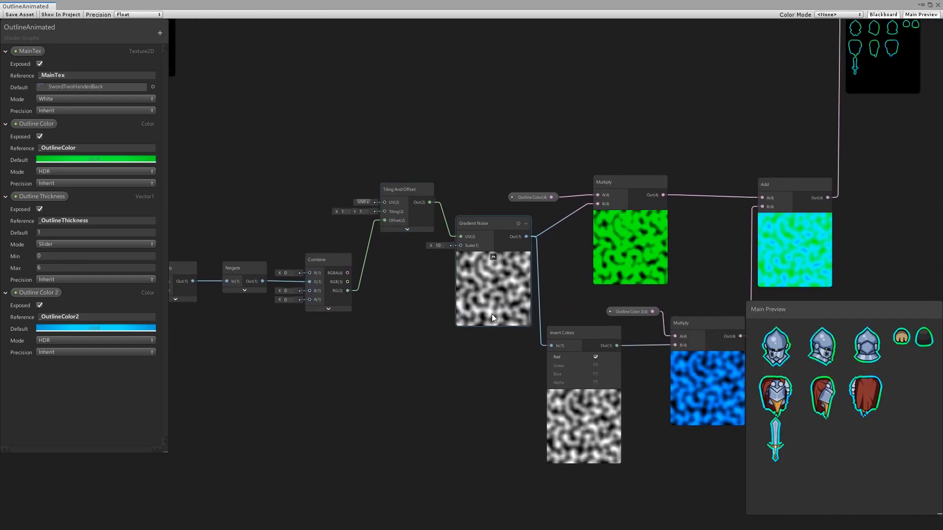
{"action": "middle_click_drag", "start_coordinate": [549, 301], "coordinate": [435, 268]}
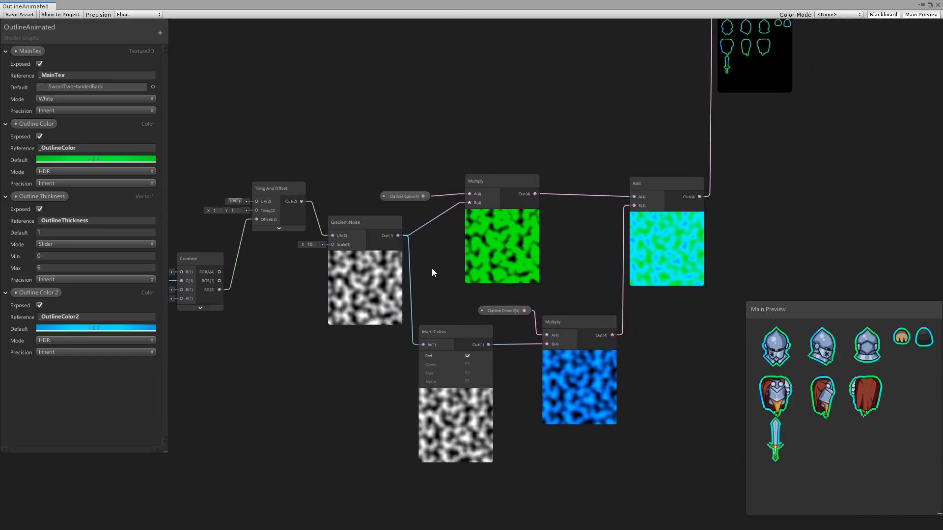
Step: Trace the Outline Color and Outline Color 2 noise branches through the Add node and outline Multiply to the master node
{"action": "left_click", "coordinate": [523, 252]}
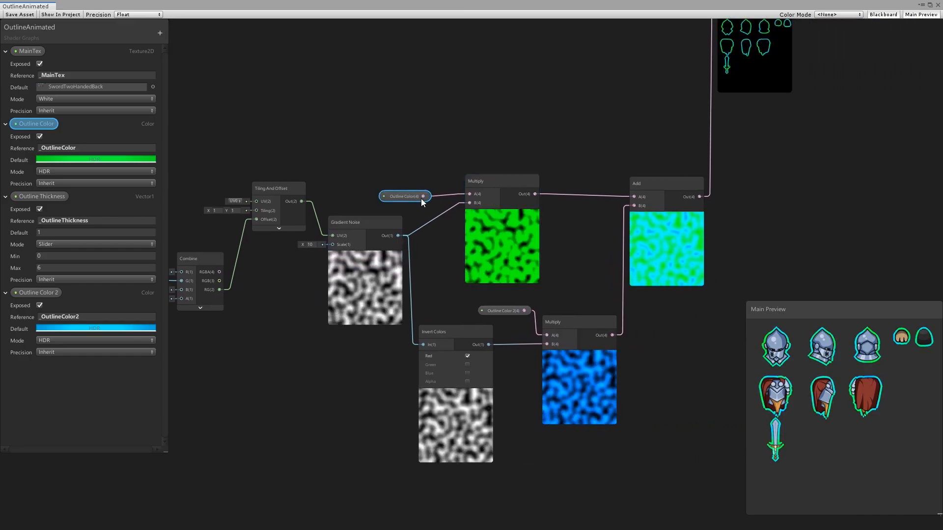
{"action": "left_click", "coordinate": [361, 290]}
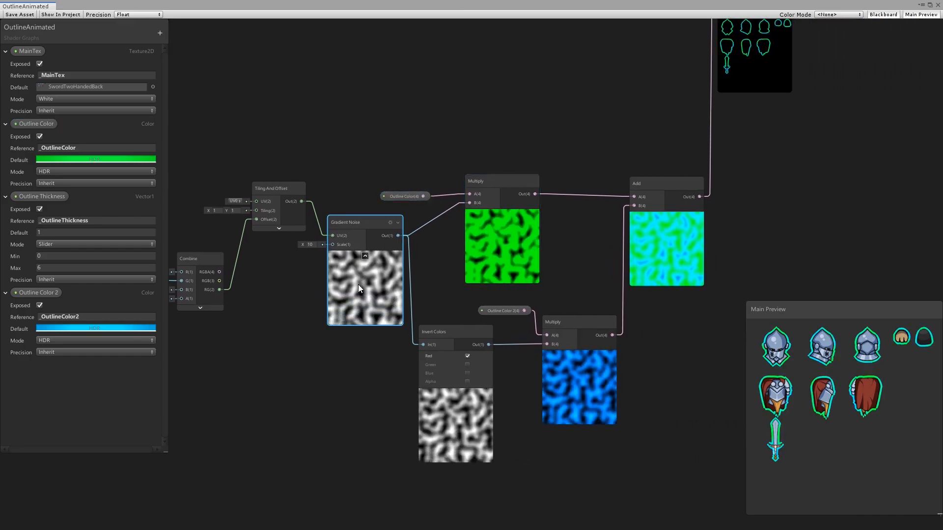
{"action": "left_click", "coordinate": [464, 441]}
{"action": "left_click", "coordinate": [508, 311]}
{"action": "middle_click_drag", "start_coordinate": [608, 255], "coordinate": [526, 291]}
{"action": "left_click", "coordinate": [505, 370]}
{"action": "left_click", "coordinate": [595, 279]}
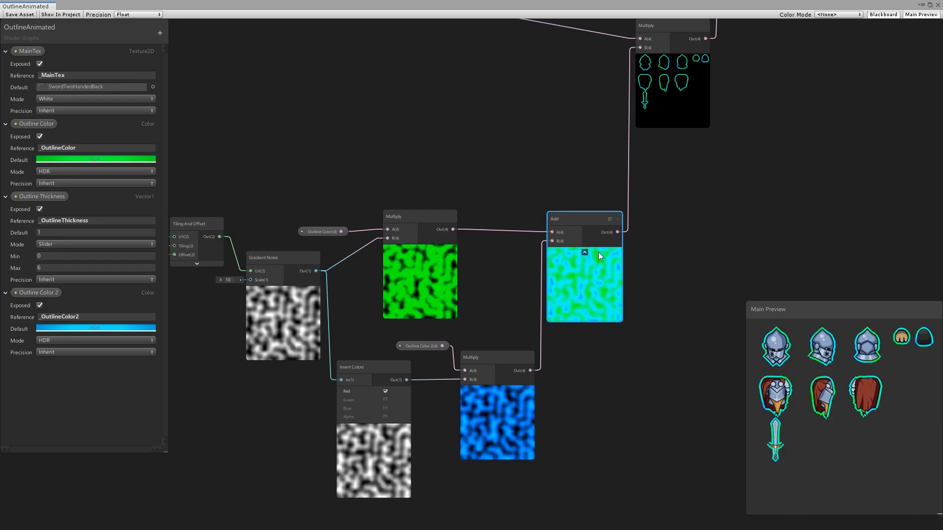
{"action": "middle_click_drag", "start_coordinate": [664, 170], "coordinate": [545, 391]}
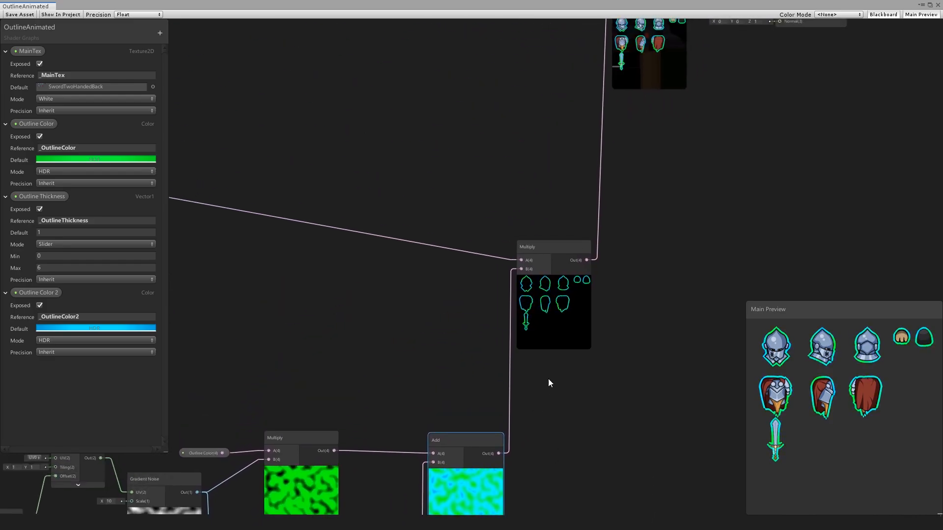
{"action": "scroll", "coordinate": [541, 309], "scroll_direction": "down", "scroll_amount": 3}
{"action": "middle_click_drag", "start_coordinate": [400, 288], "coordinate": [371, 263]}
{"action": "middle_click_drag", "start_coordinate": [597, 267], "coordinate": [481, 319]}
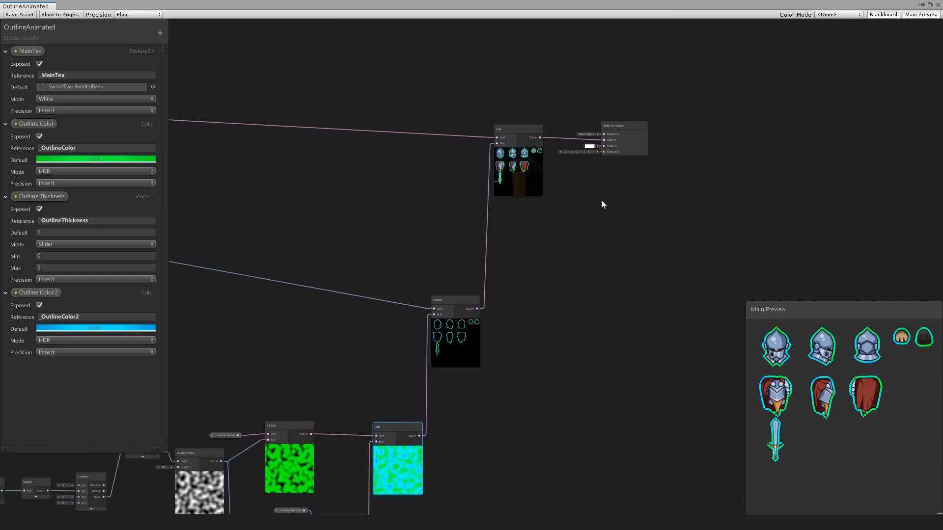